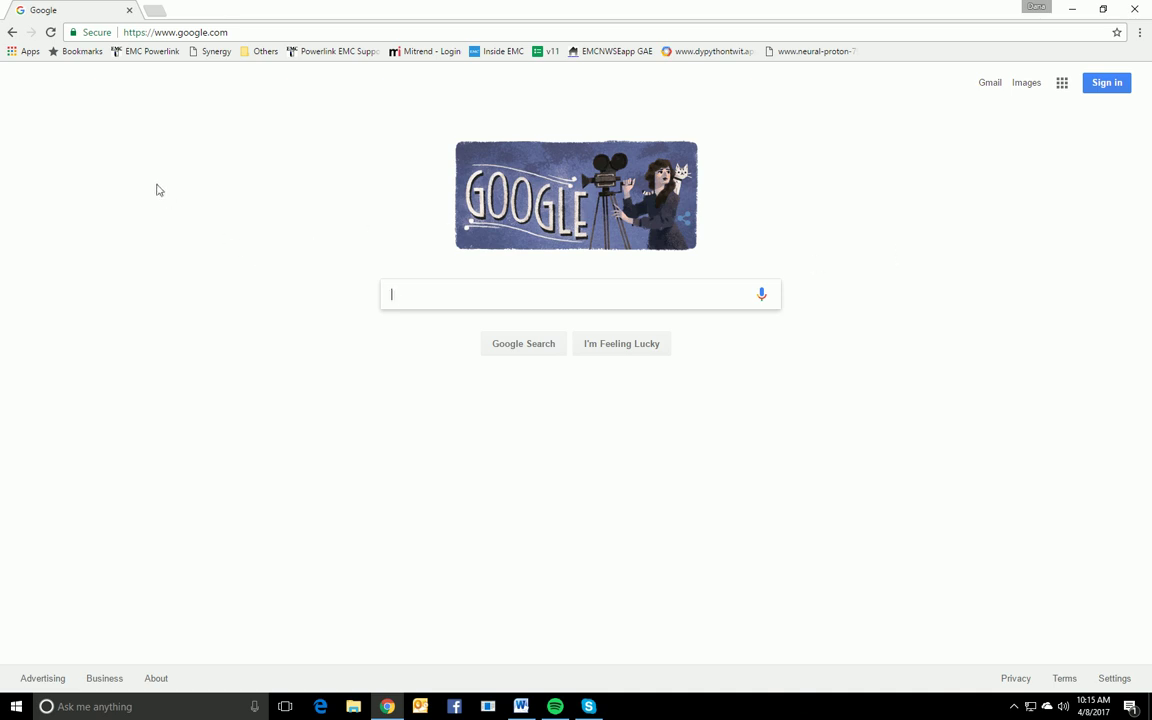
{"action": "left_click", "coordinate": [270, 31]}
{"action": "type", "text": "www."}
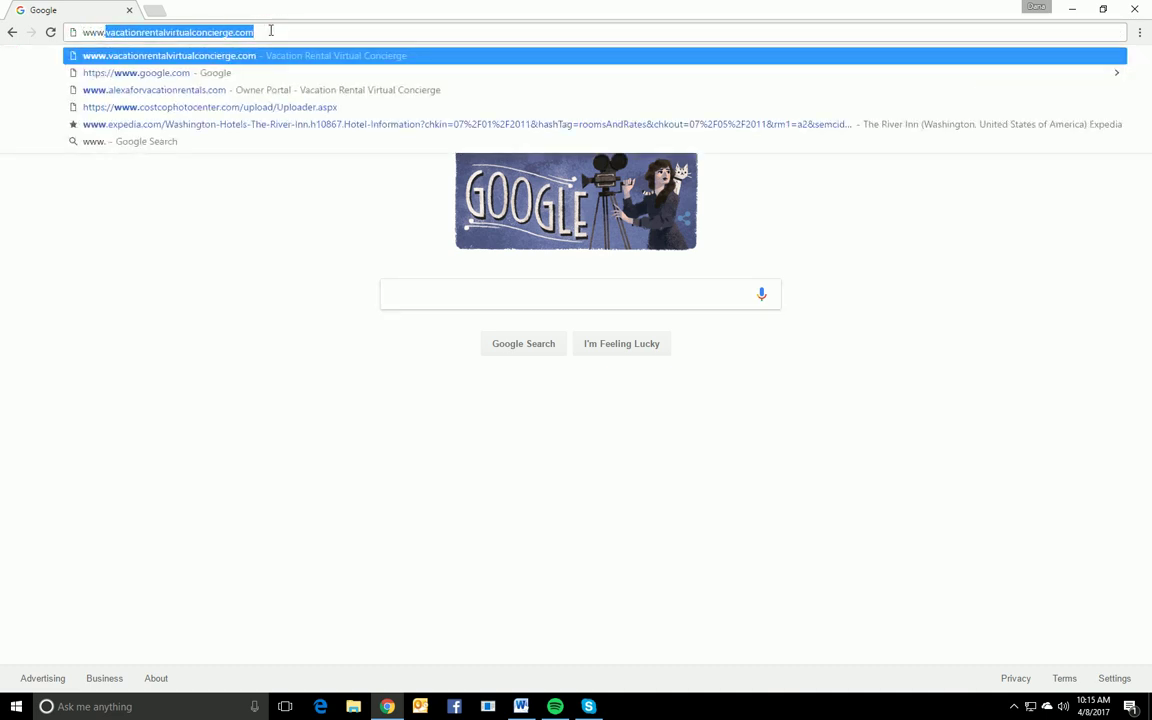
{"action": "key", "text": "Return"}
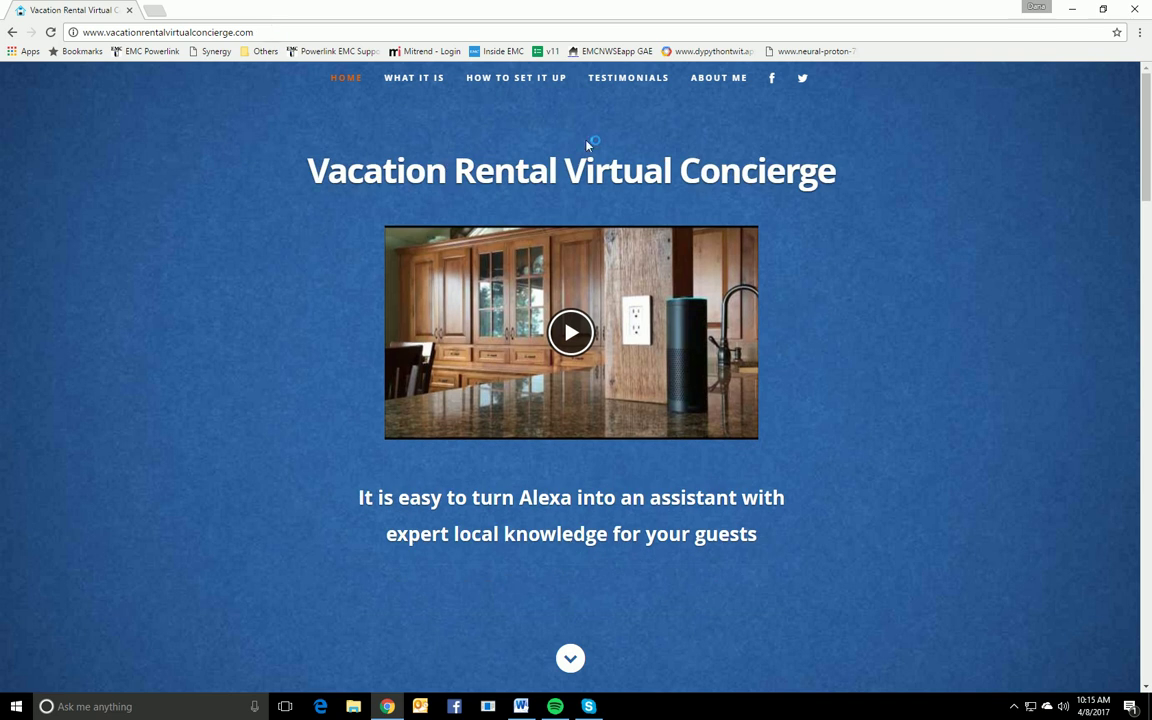
Step: Go to the How to Set It Up instructions and follow the Alexa Companion App sign-in link
{"action": "left_click", "coordinate": [522, 80]}
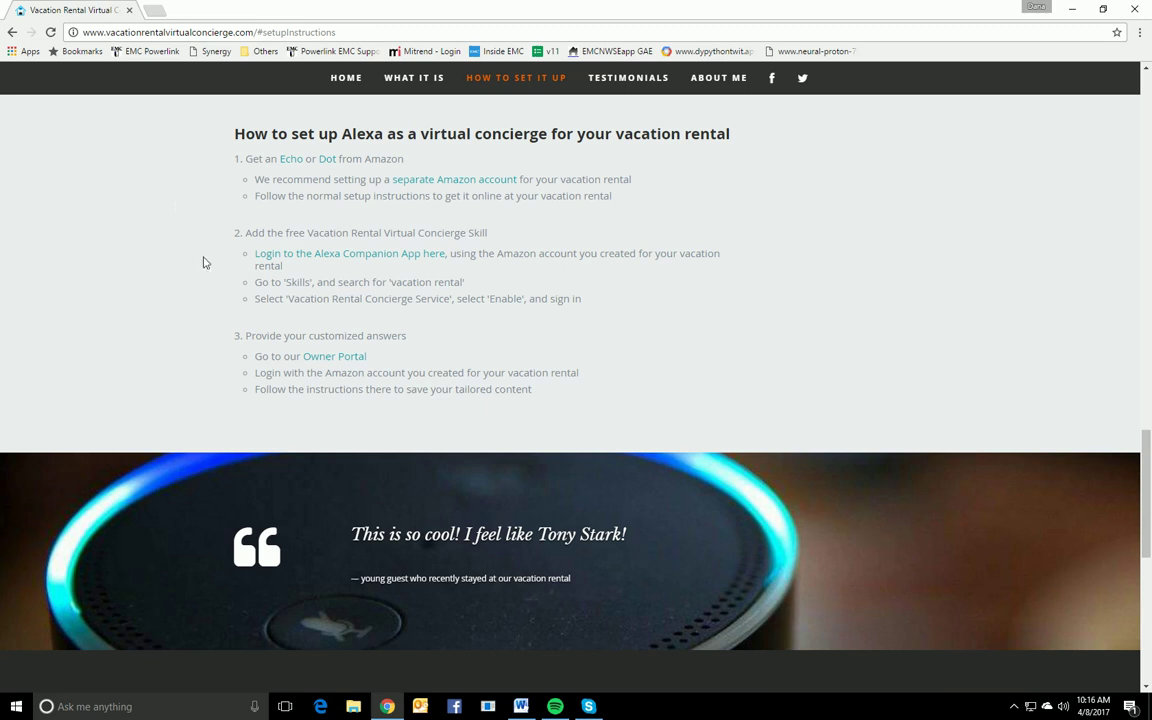
{"action": "left_click", "coordinate": [348, 257]}
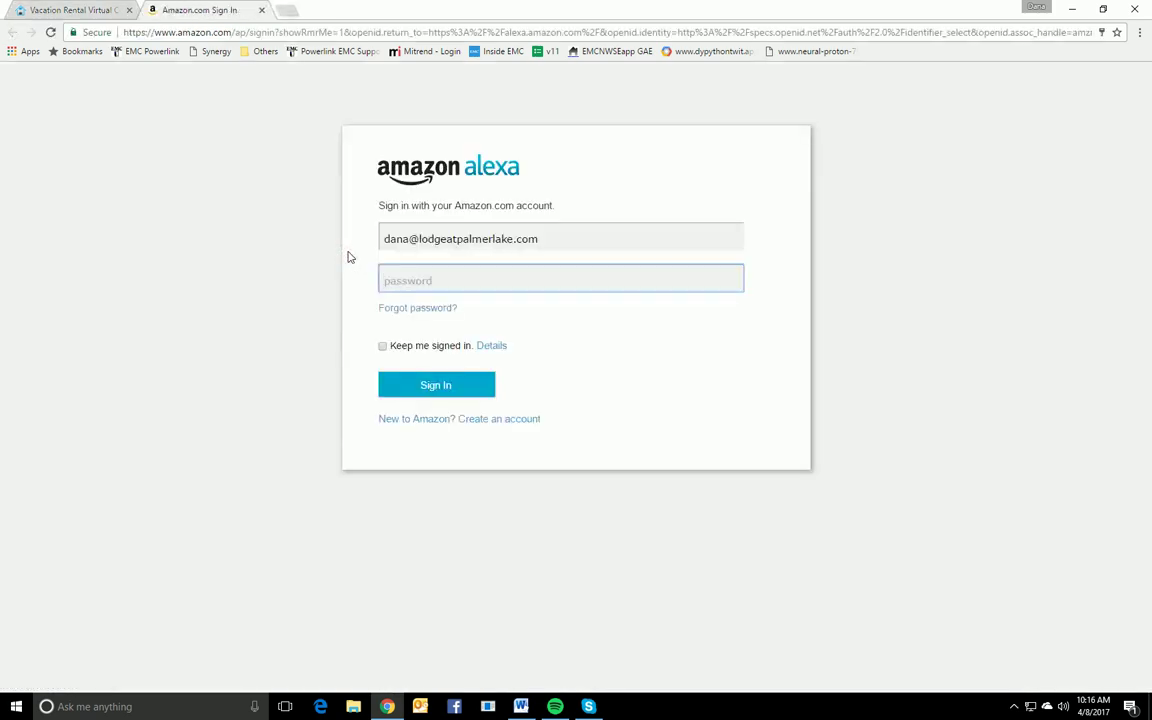
Step: Sign in to Alexa, find the Vacation Rental Concierge Service skill via 'vacation rental', and enable it
{"action": "type", "text": "••"}
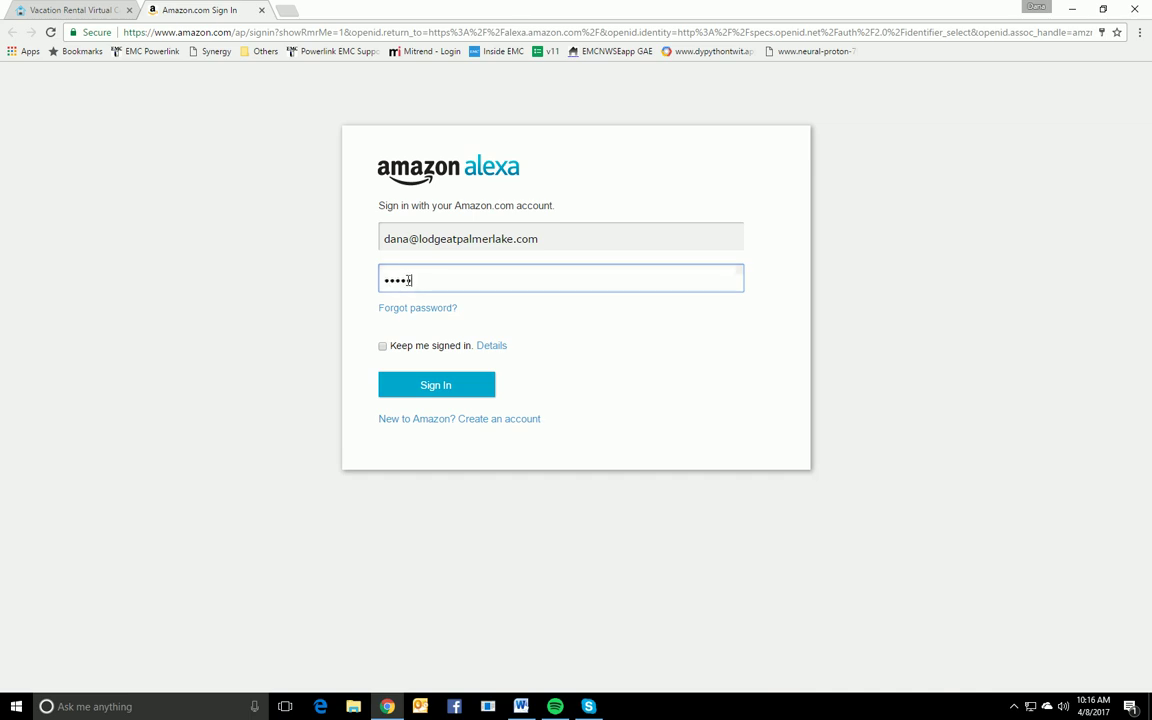
{"action": "left_click", "coordinate": [445, 388]}
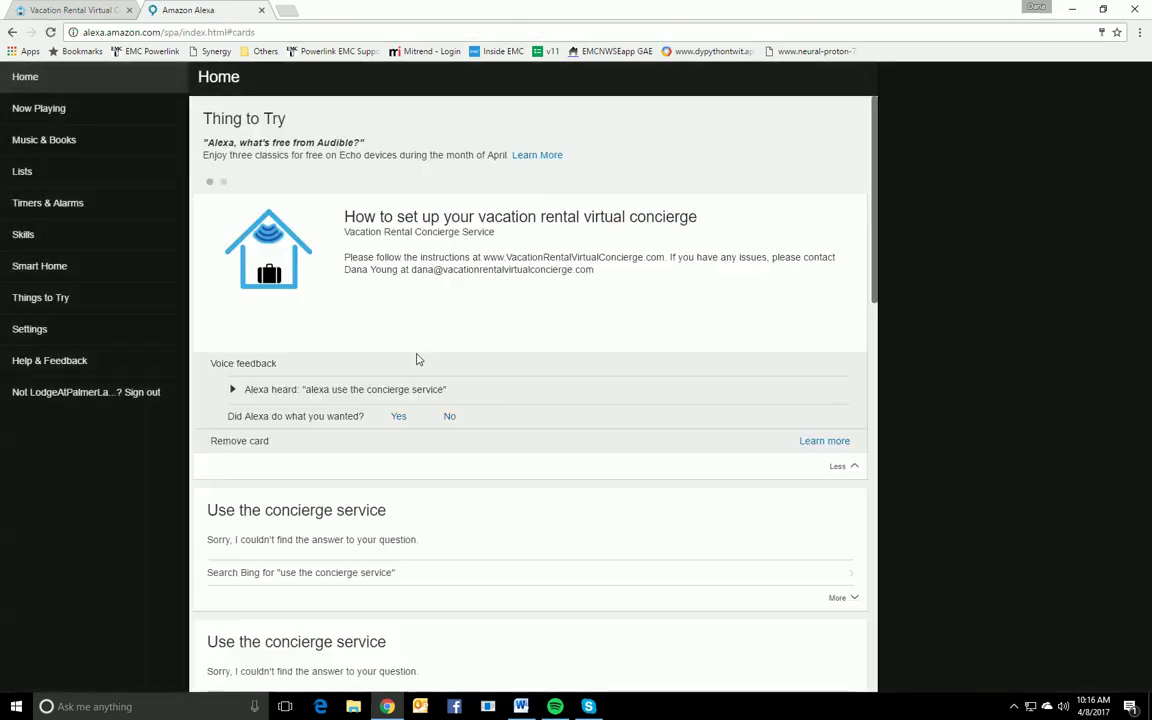
{"action": "left_click", "coordinate": [25, 238]}
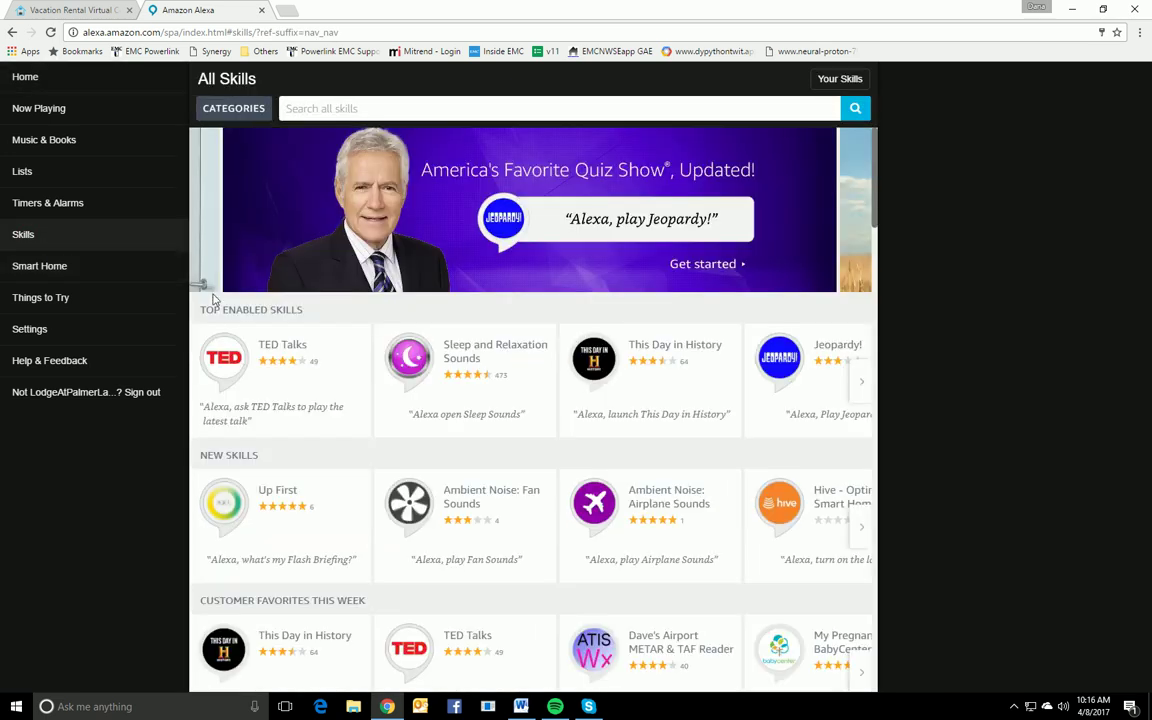
{"action": "left_click", "coordinate": [334, 110]}
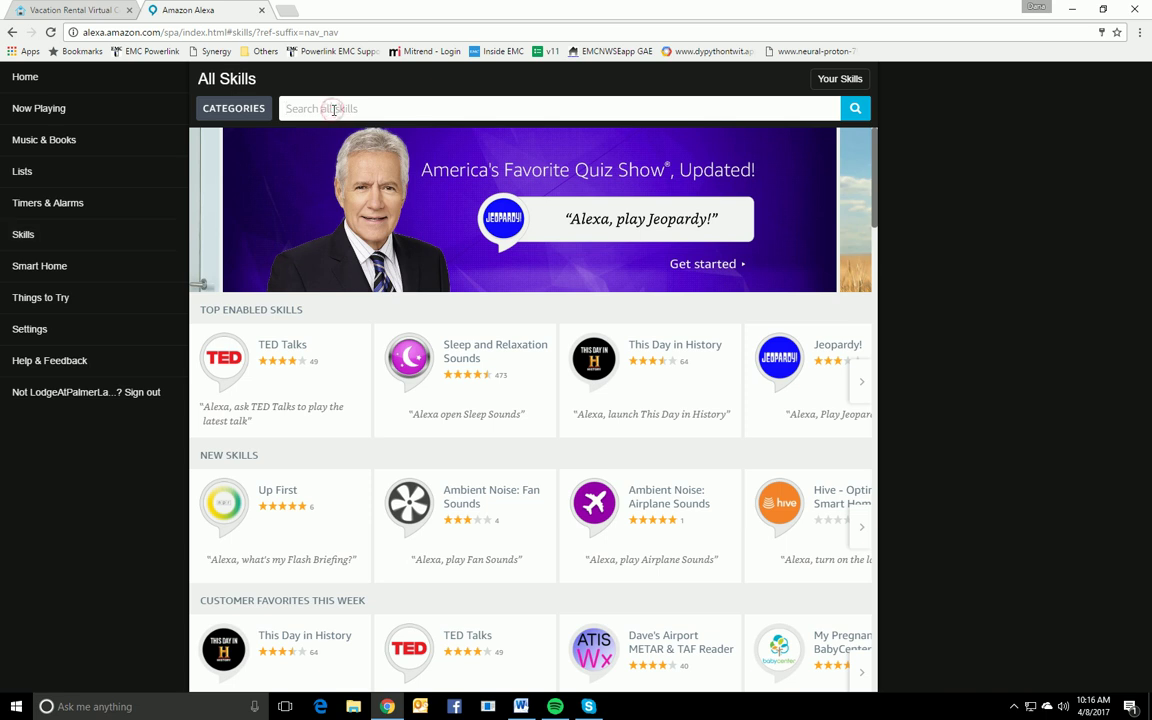
{"action": "type", "text": "vacation rental"}
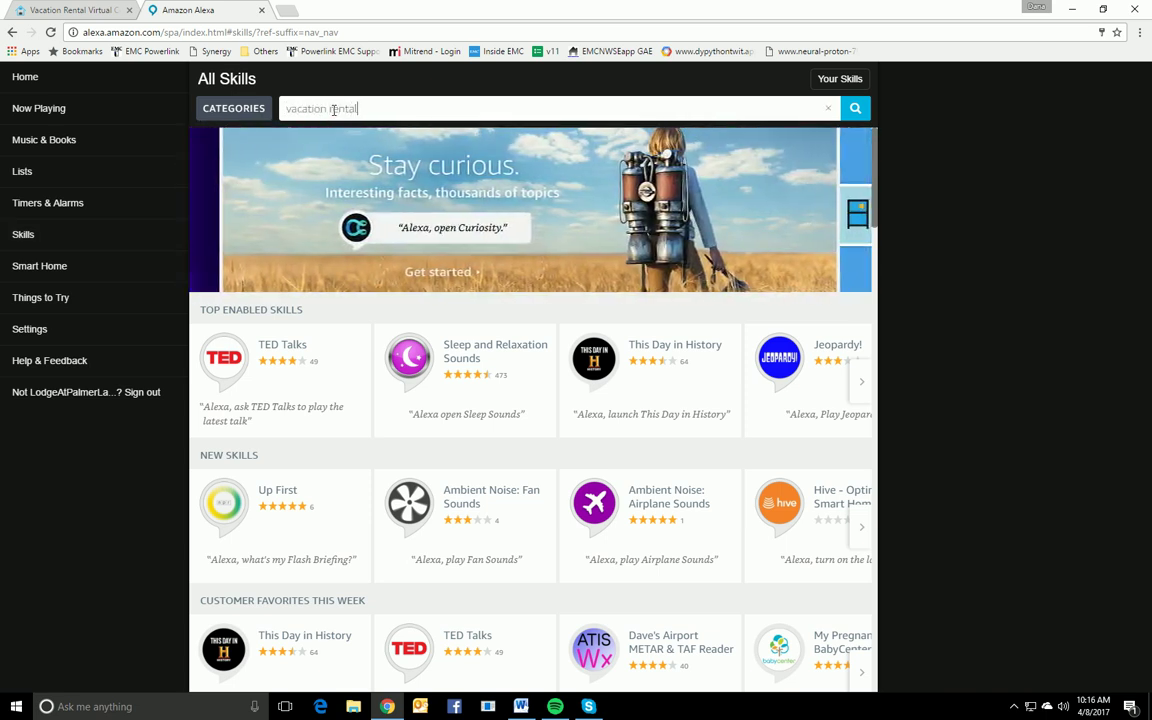
{"action": "key", "text": "Return"}
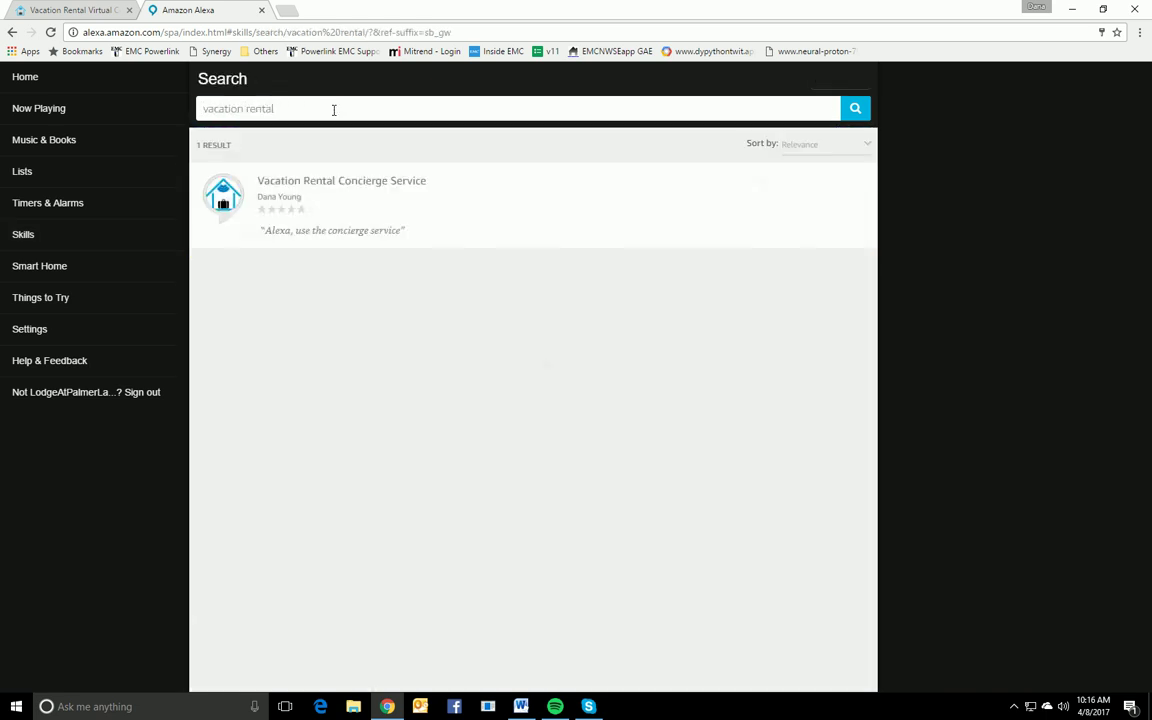
{"action": "left_click", "coordinate": [331, 184]}
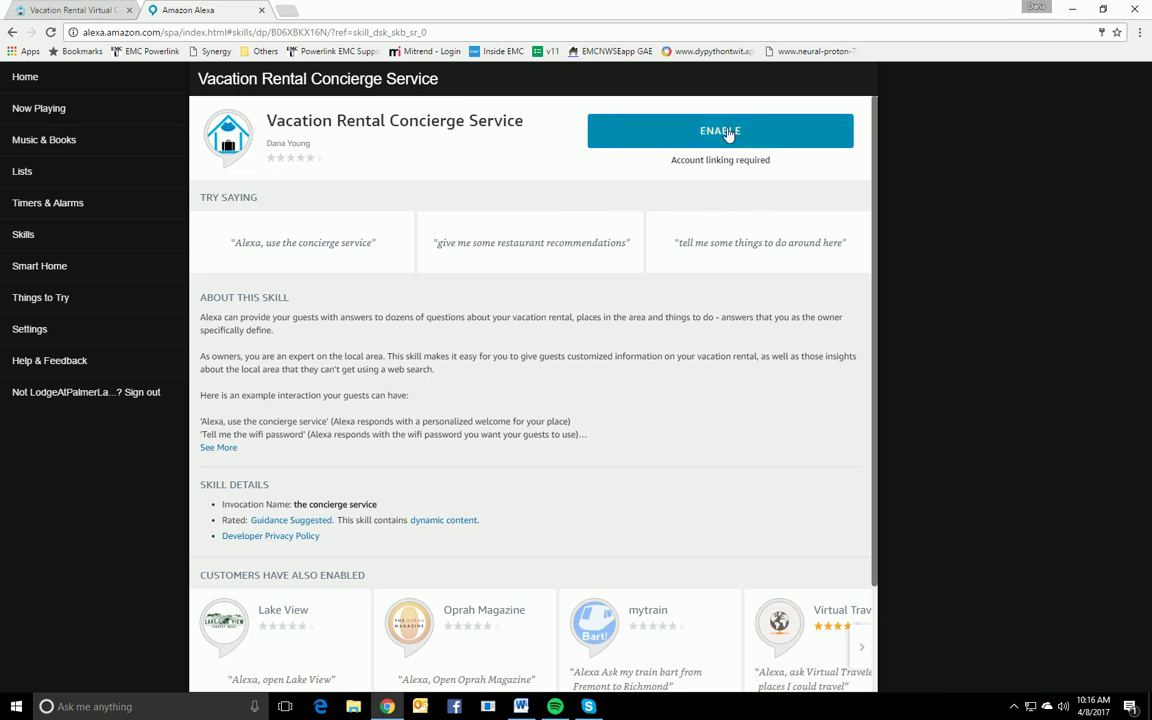
{"action": "left_click", "coordinate": [729, 135]}
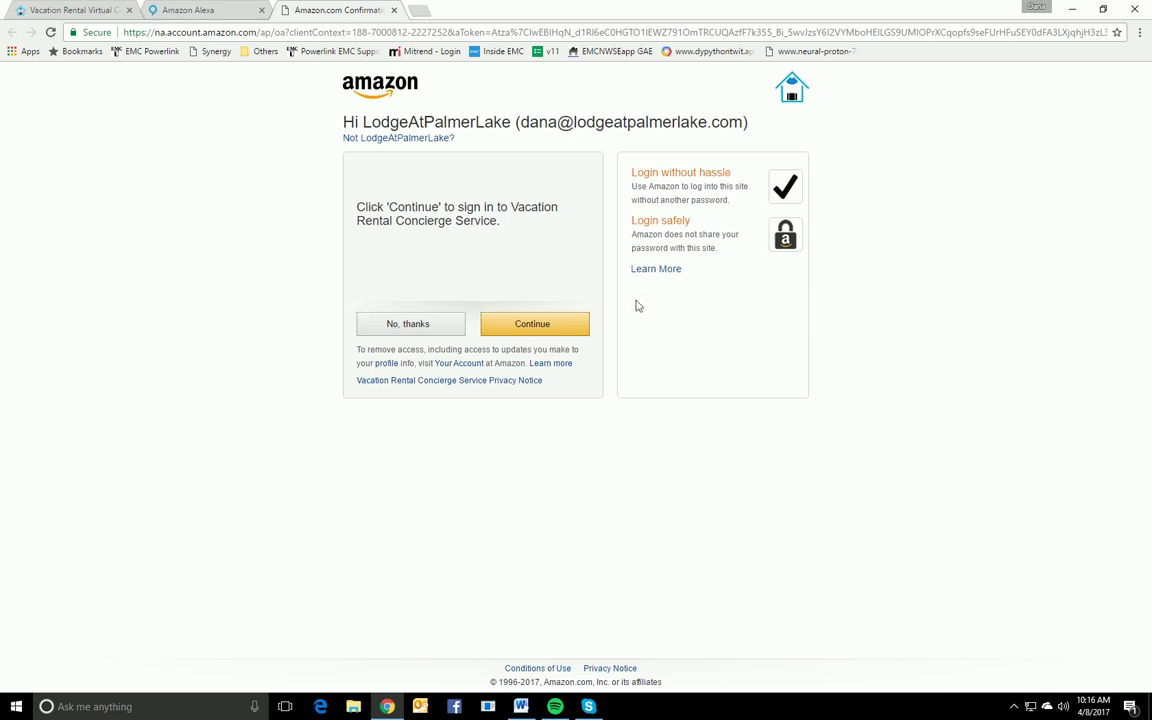
Step: Approve linking the skill to the Amazon account, close the success tab, and return to Alexa Home
{"action": "left_click", "coordinate": [538, 326]}
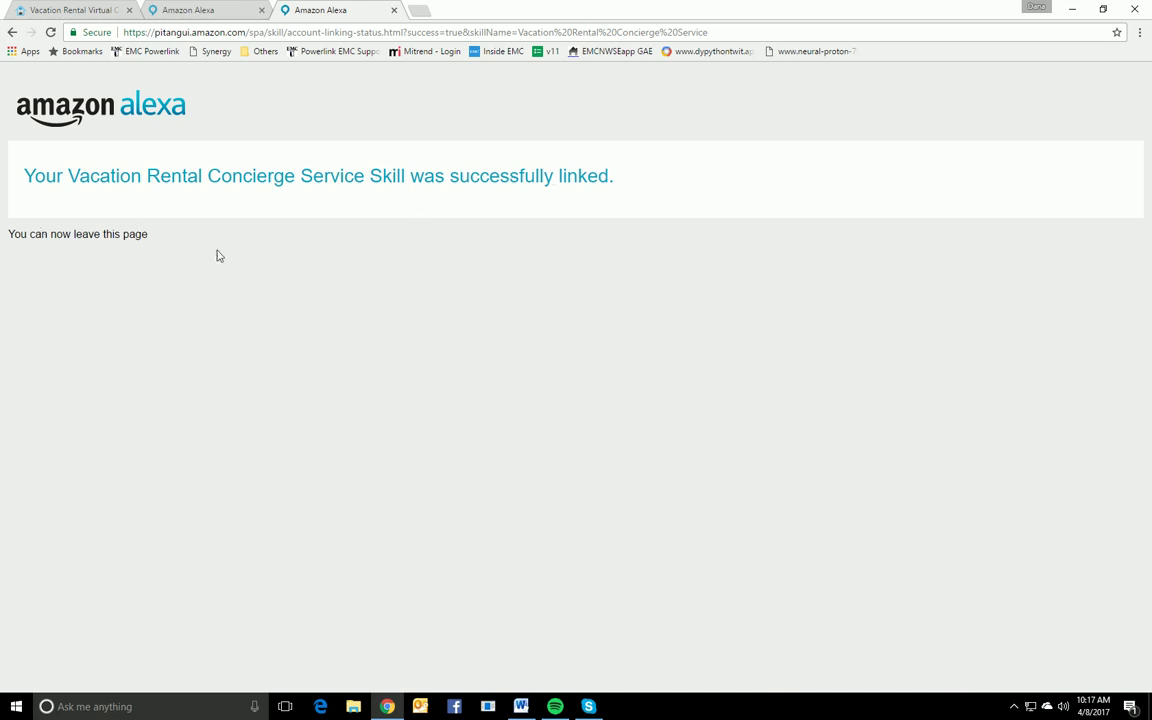
{"action": "left_click", "coordinate": [394, 11]}
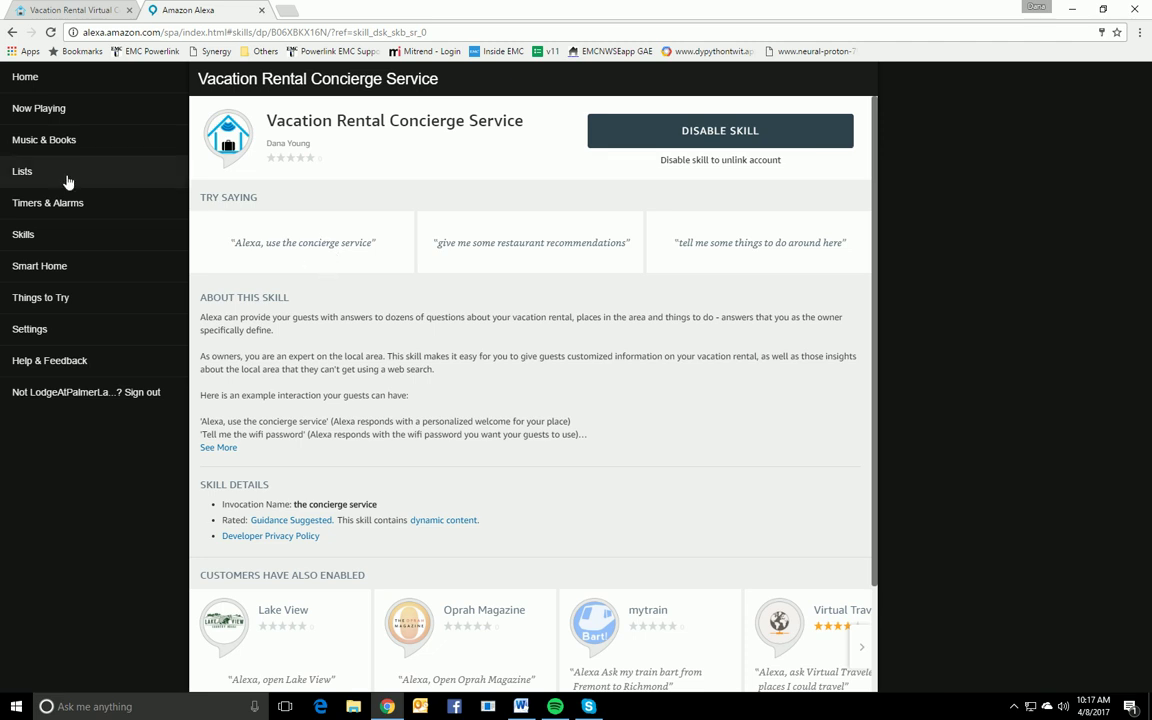
{"action": "left_click", "coordinate": [26, 78]}
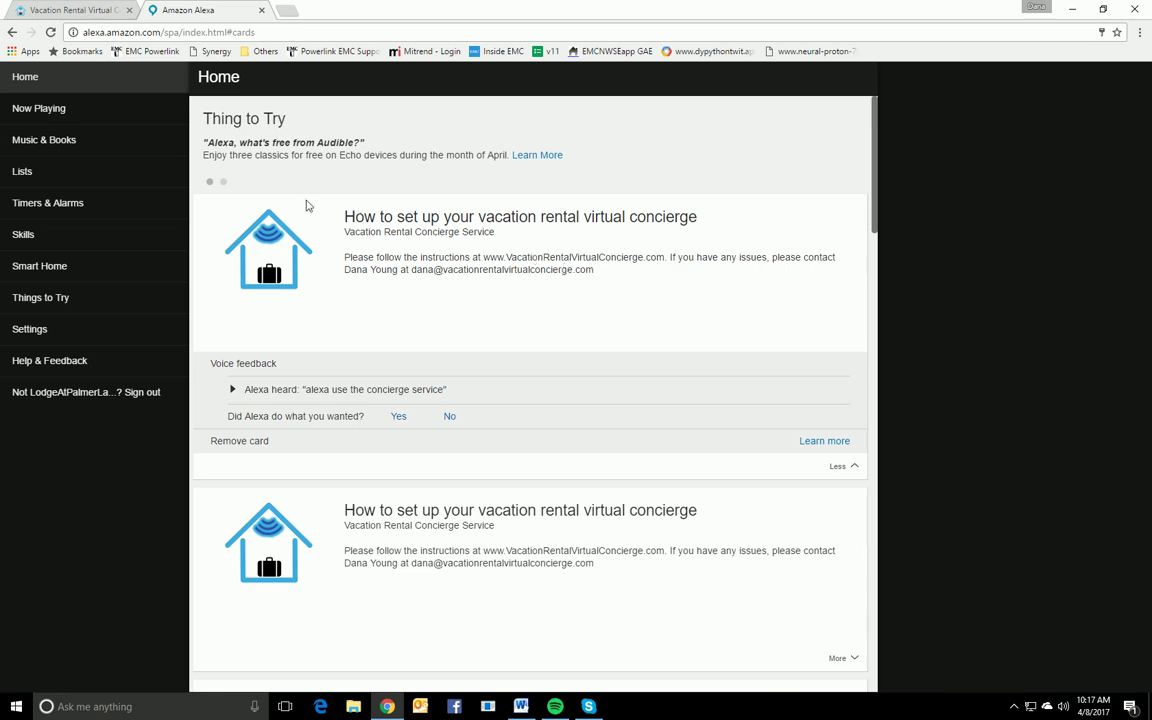
Step: Open the concierge site's Owner Portal in a new tab and start Login with Amazon
{"action": "left_click", "coordinate": [223, 181]}
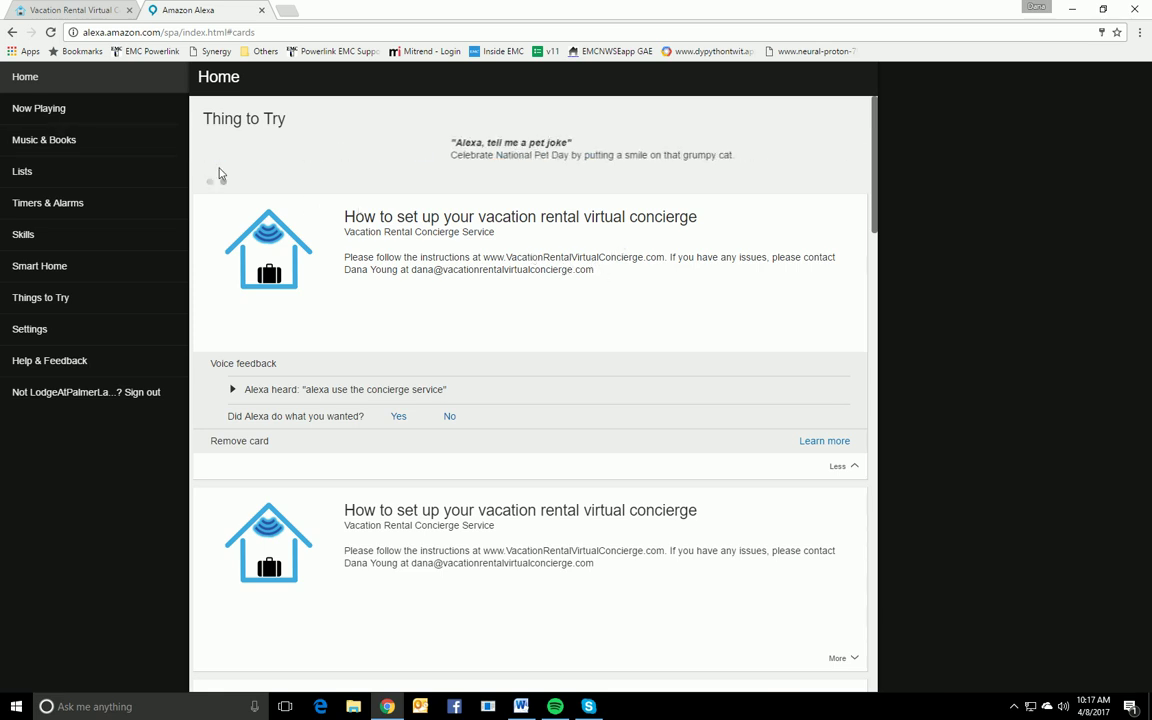
{"action": "left_click", "coordinate": [84, 14]}
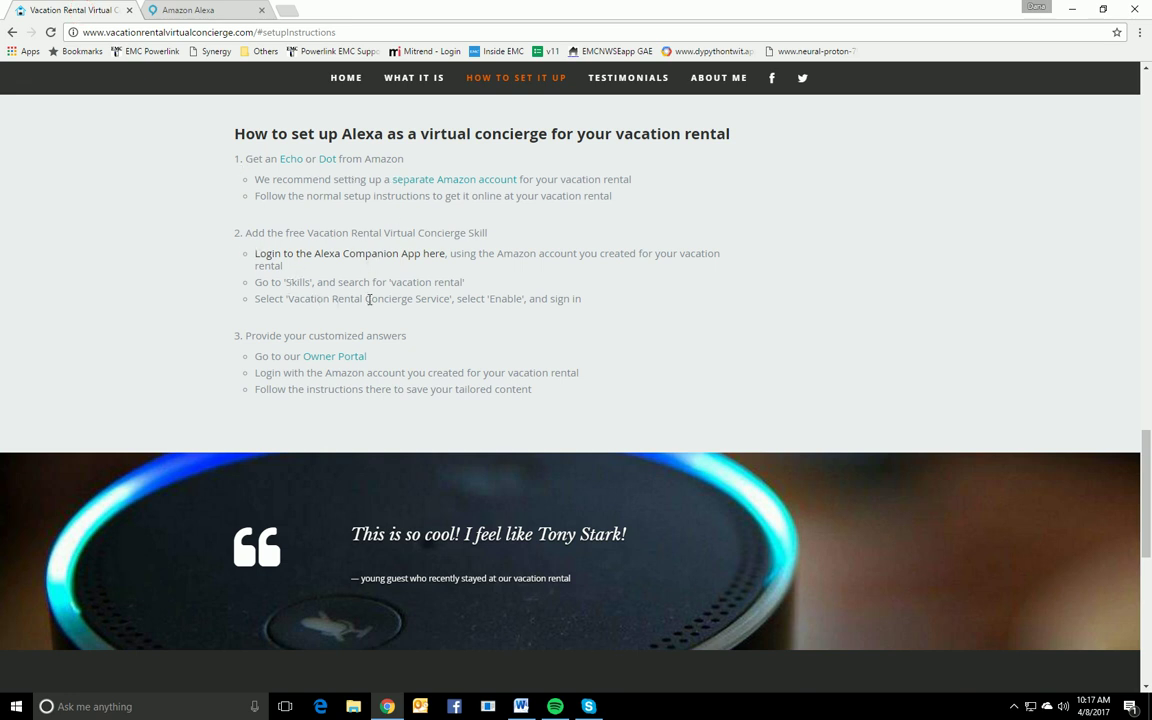
{"action": "left_click", "coordinate": [347, 362]}
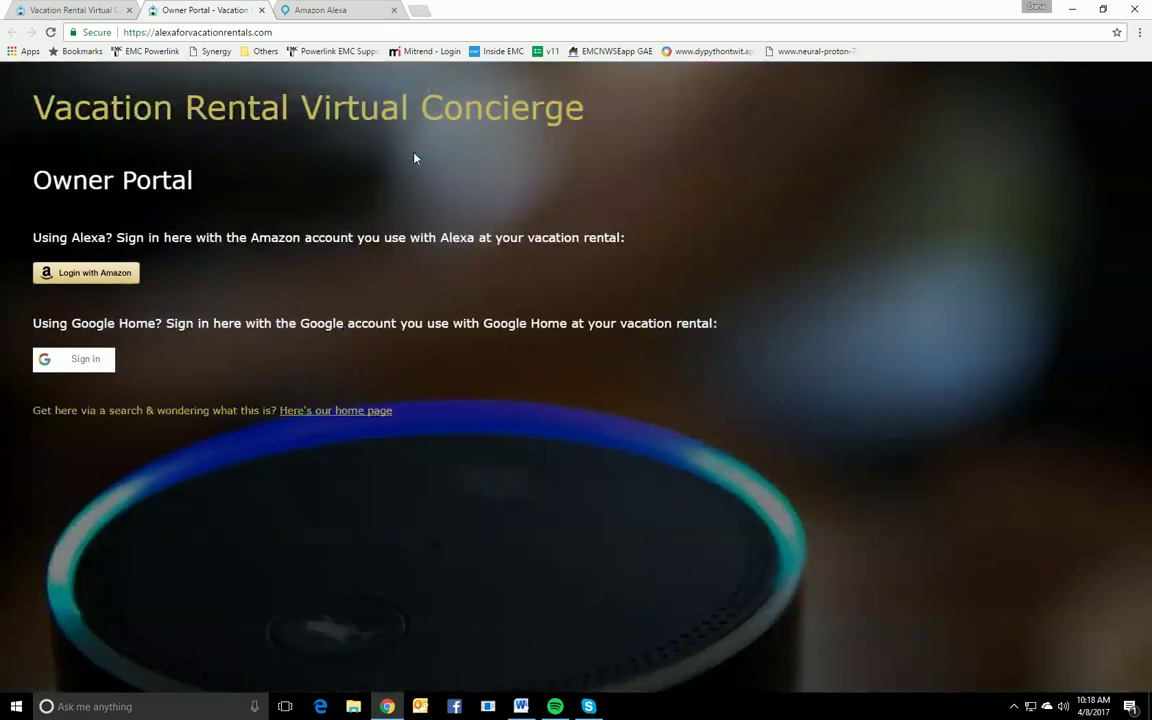
{"action": "left_click", "coordinate": [110, 276]}
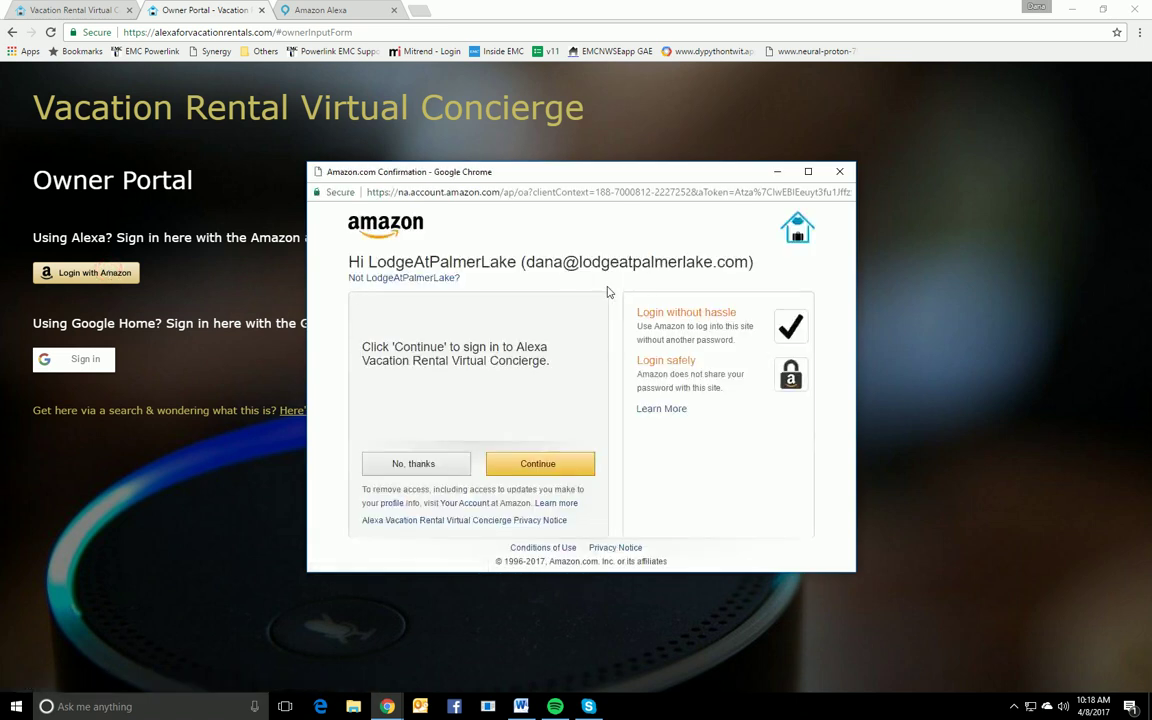
Step: Confirm the Amazon sign-in to reach the owner input form for The Residence
{"action": "left_click", "coordinate": [551, 466]}
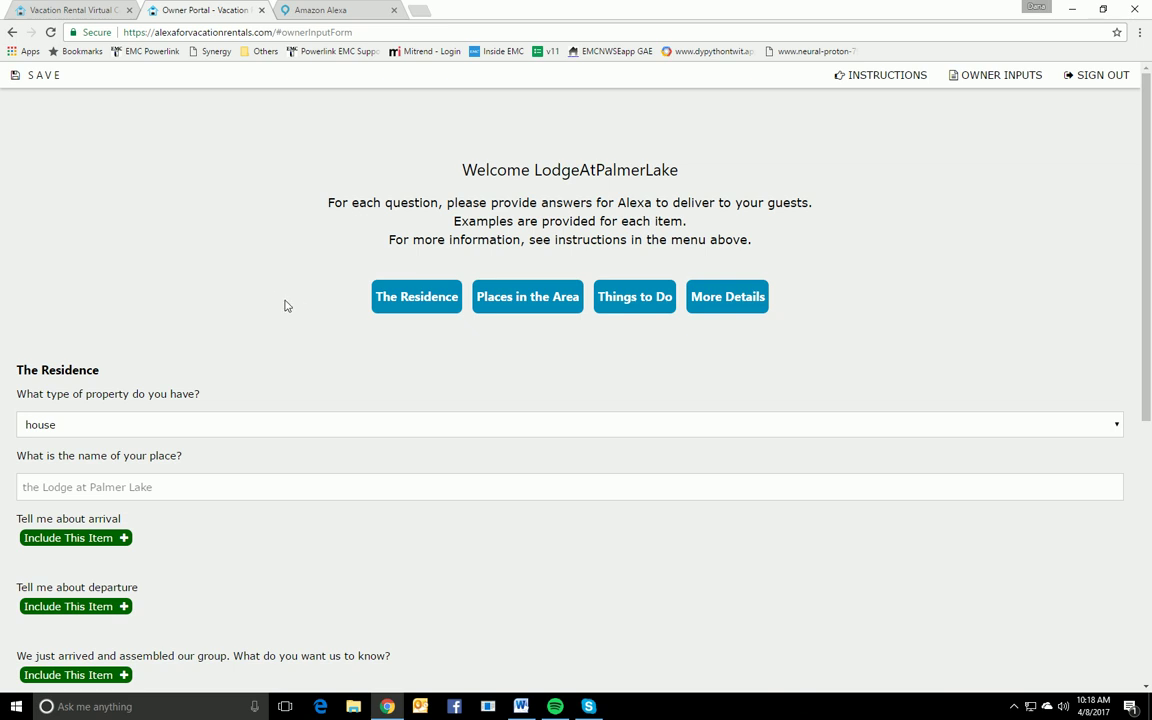
{"action": "left_click", "coordinate": [303, 428]}
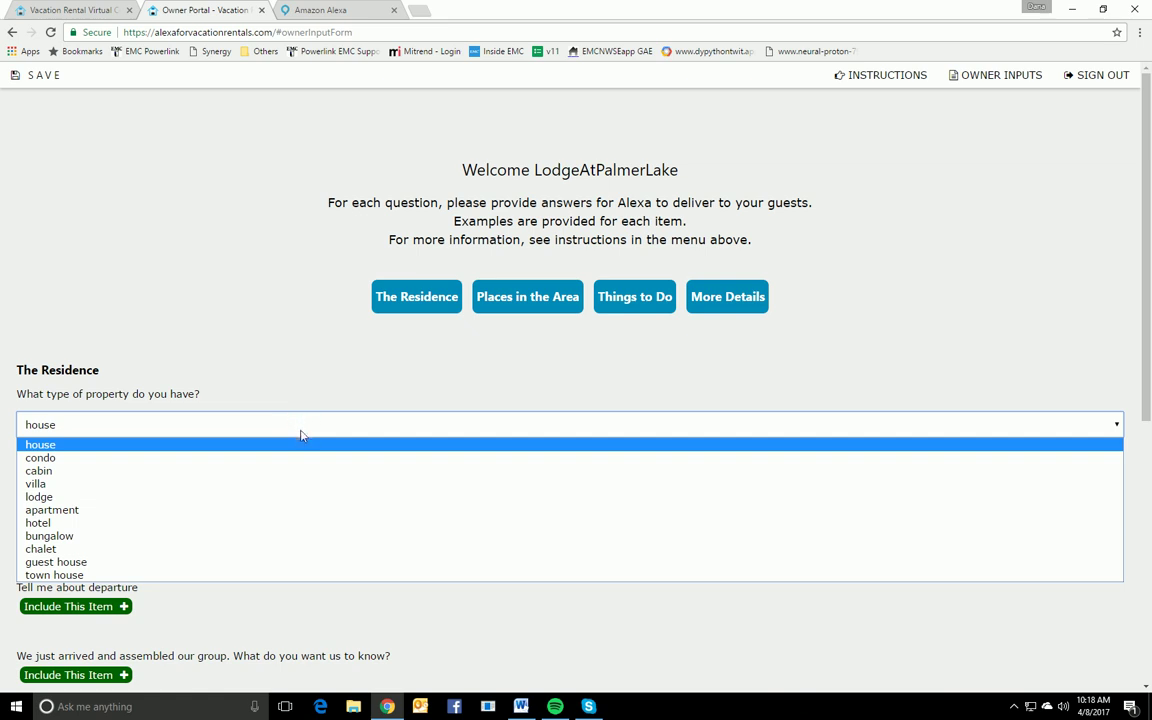
Step: Set the property type to lodge and preview the arrival and departure examples, leaving both excluded
{"action": "left_click", "coordinate": [293, 497]}
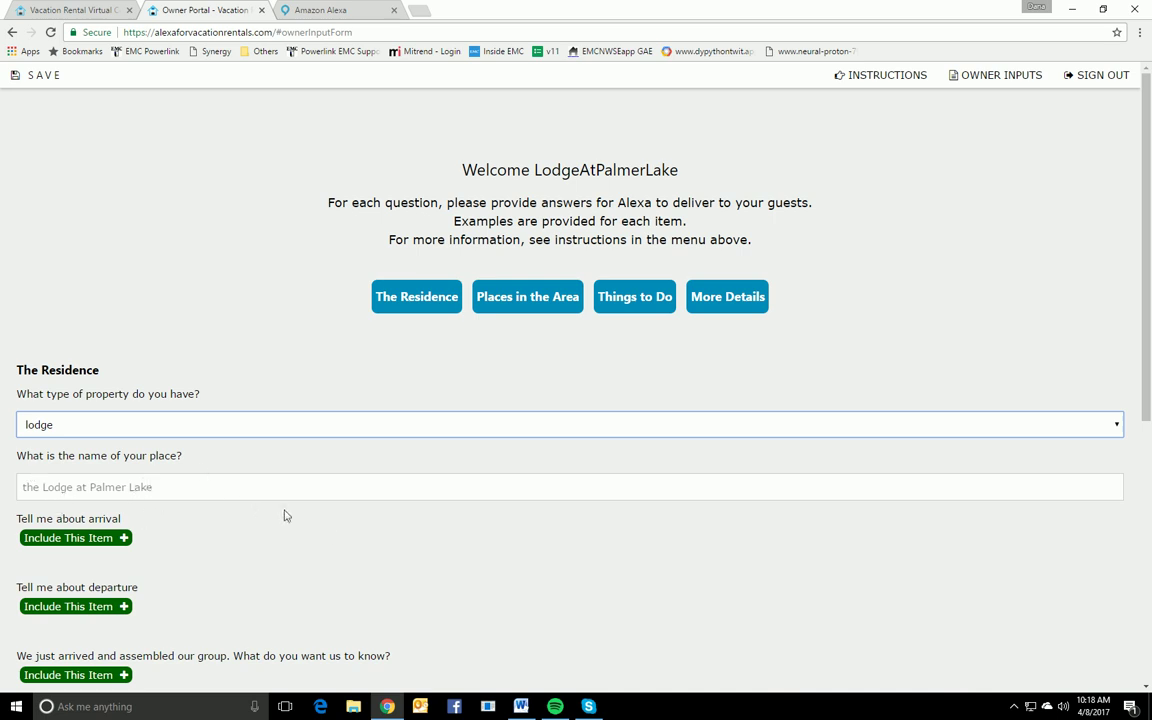
{"action": "scroll", "coordinate": [329, 532], "scroll_direction": "down", "scroll_amount": 3}
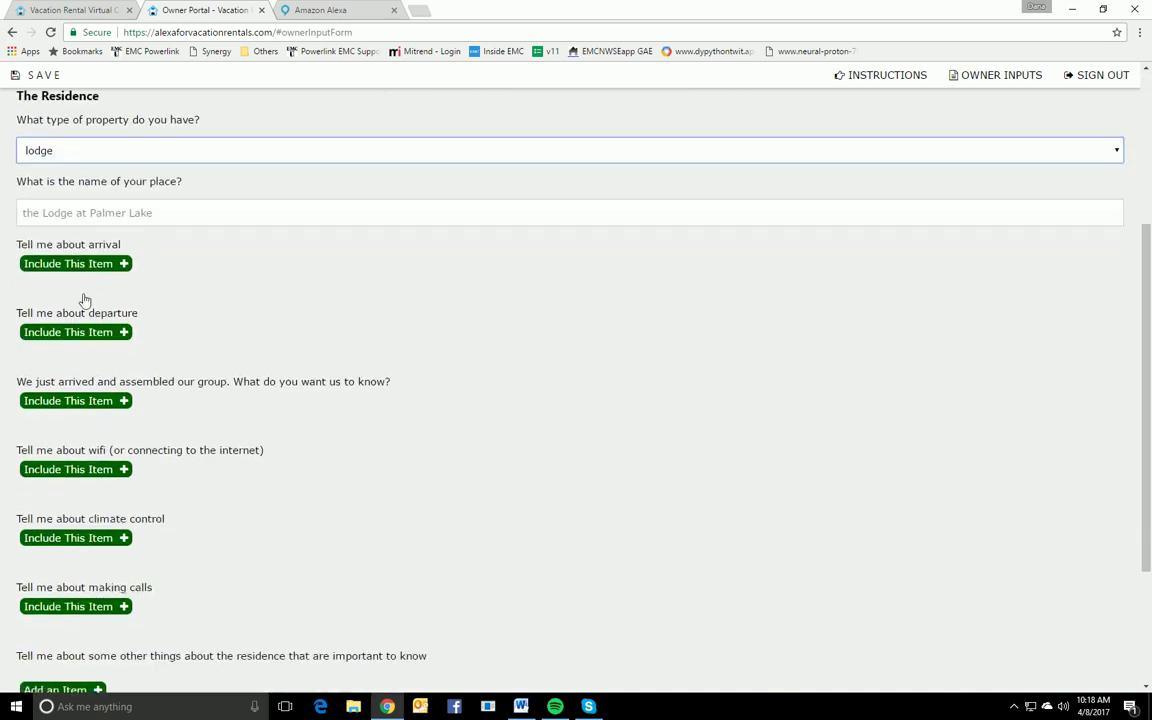
{"action": "left_click", "coordinate": [92, 264]}
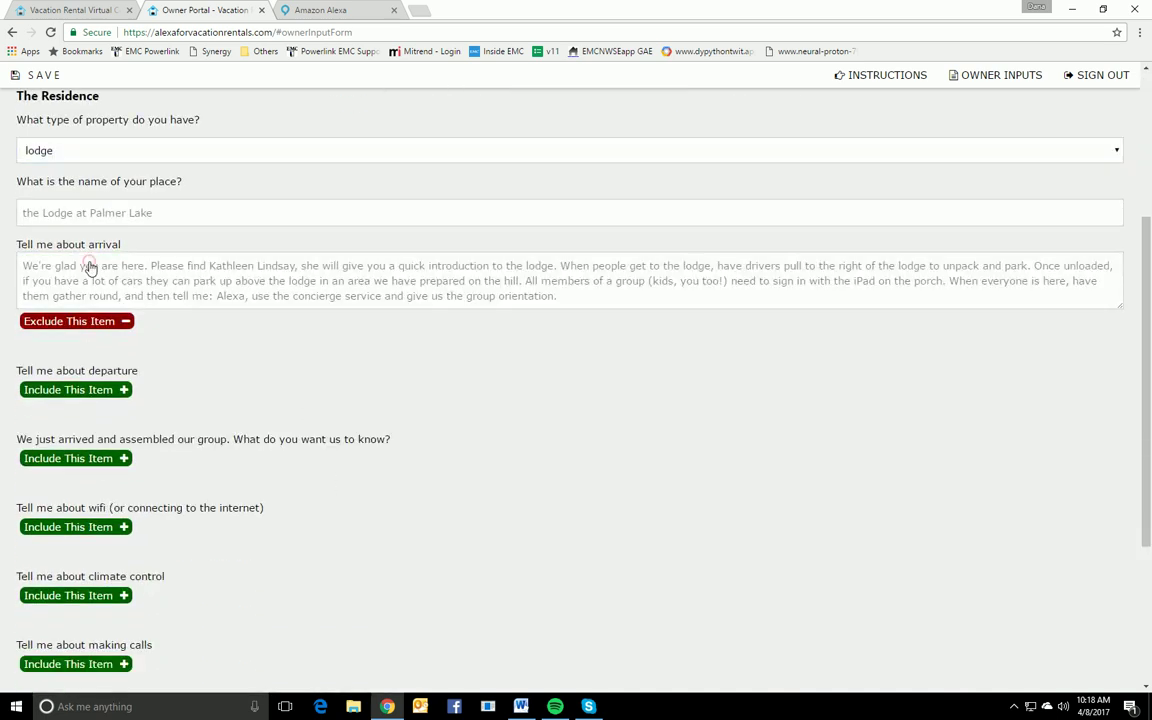
{"action": "left_click", "coordinate": [101, 391]}
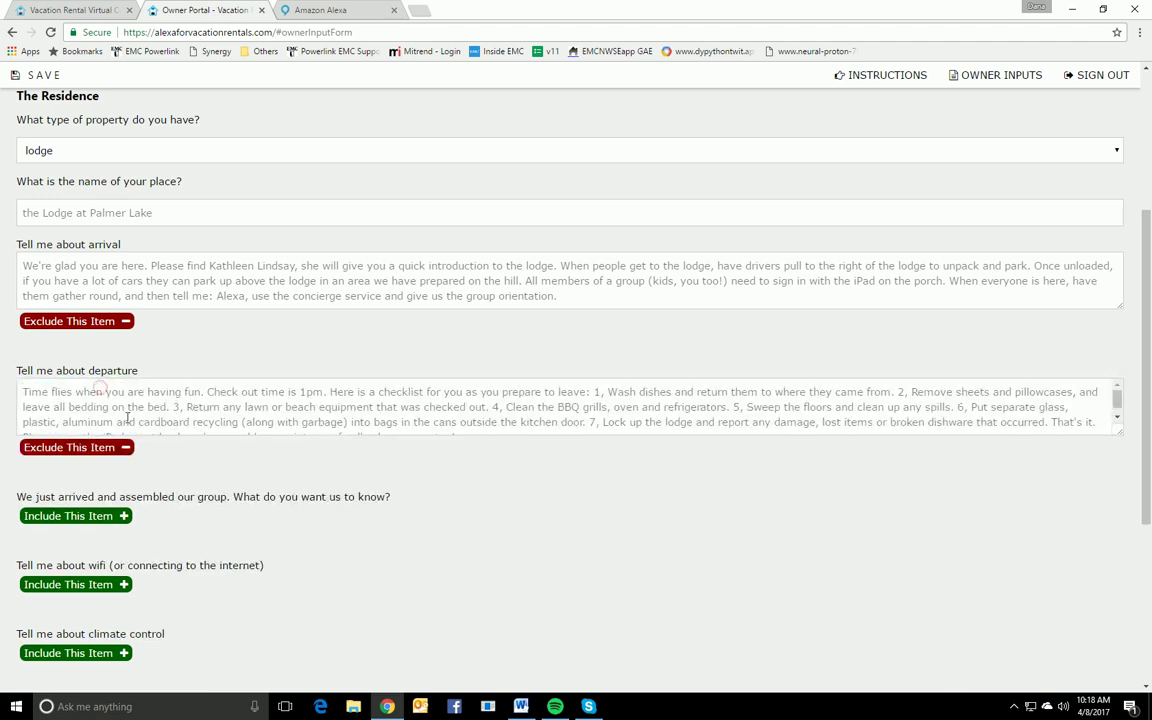
{"action": "left_click", "coordinate": [66, 450]}
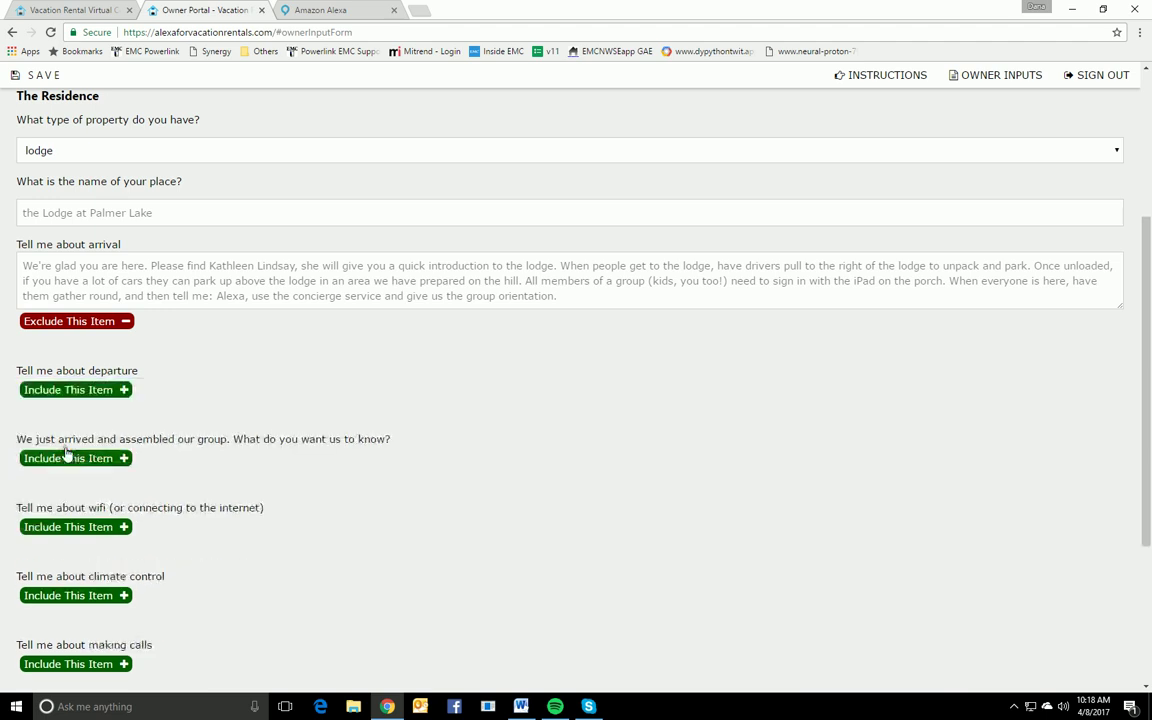
{"action": "left_click", "coordinate": [72, 325]}
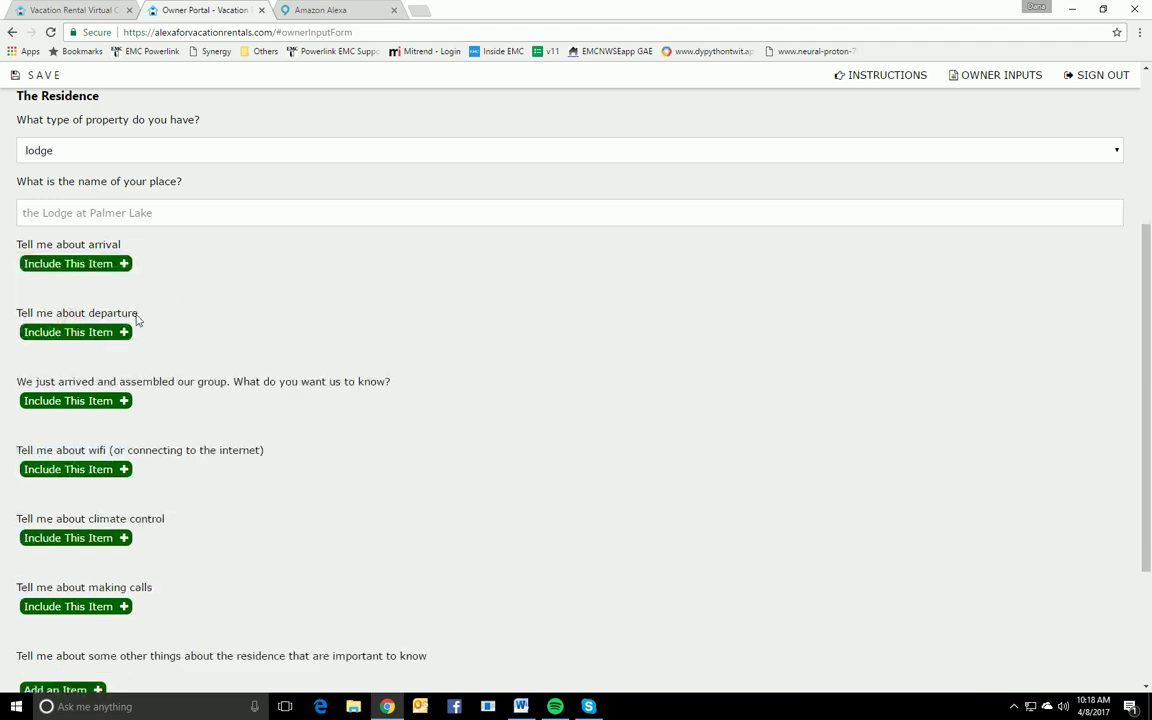
Step: Name the place 'the Lodge at Palmer Lake'
{"action": "scroll", "coordinate": [130, 340], "scroll_direction": "up", "scroll_amount": 2}
{"action": "left_click", "coordinate": [118, 350]}
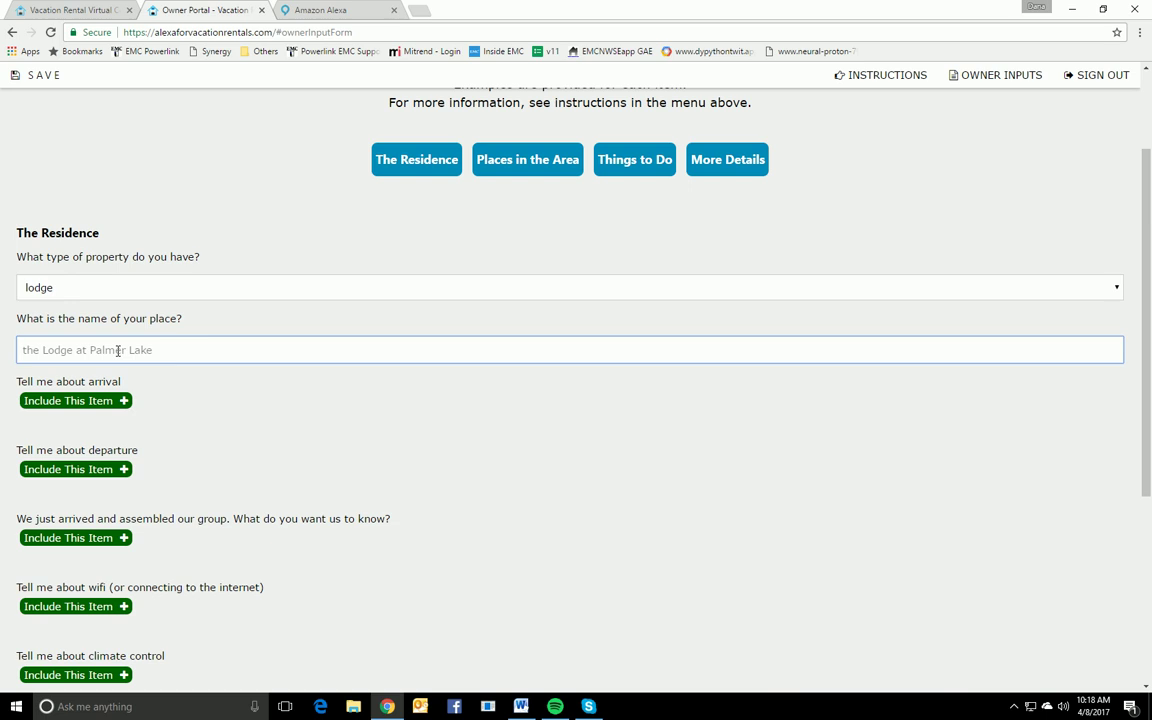
{"action": "type", "text": "the Lodge at Palmer Lake"}
Step: Save the lodge residence details and dismiss the 'inputs saved' confirmation
{"action": "left_click", "coordinate": [44, 77]}
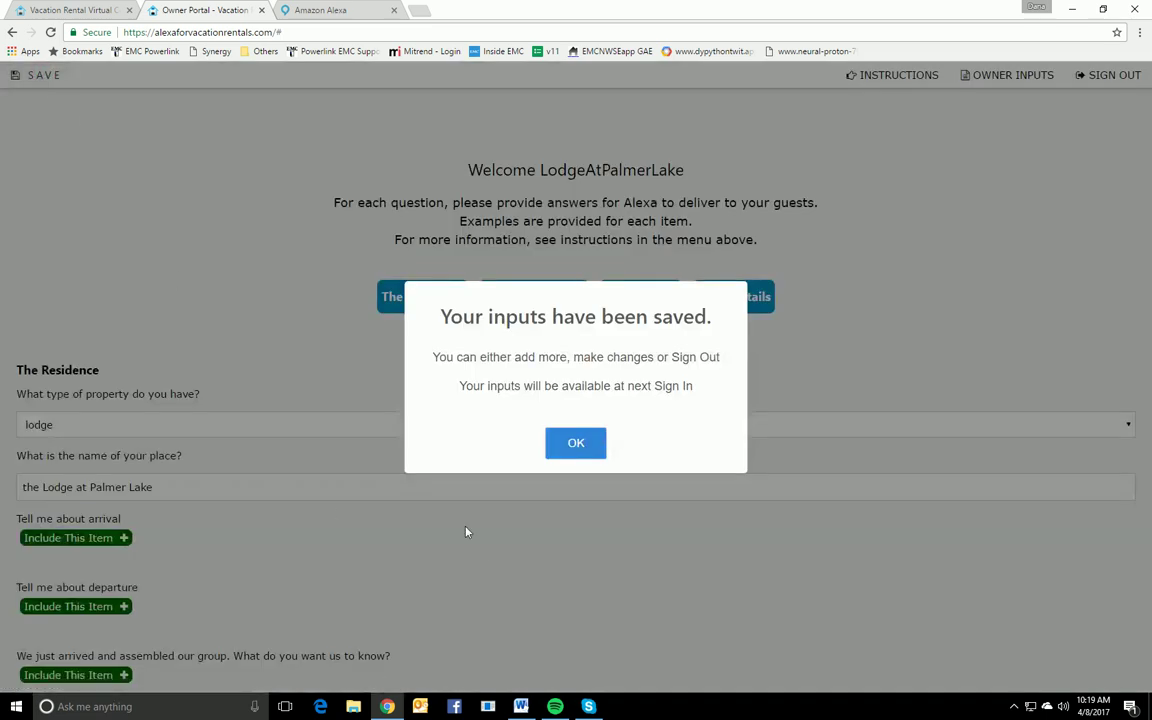
{"action": "left_click", "coordinate": [576, 444]}
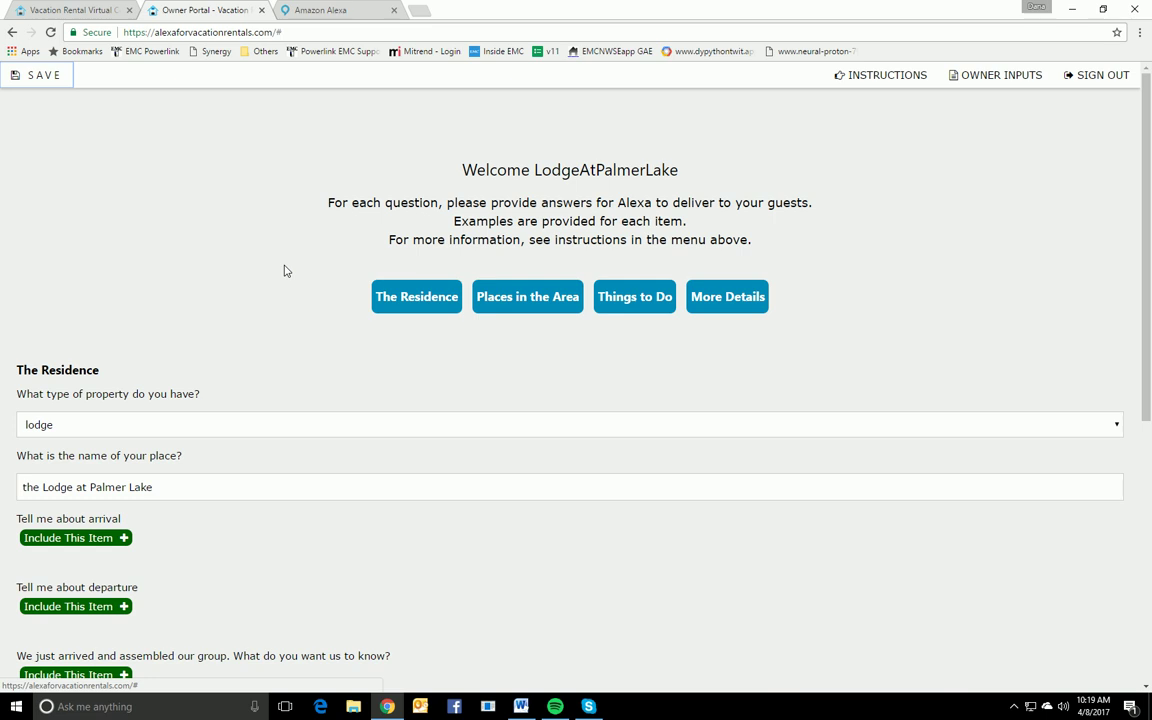
Step: Change the property type to cabin, rename the place 'the Cabin at Palmer Lake', and save
{"action": "scroll", "coordinate": [301, 352], "scroll_direction": "down", "scroll_amount": 1}
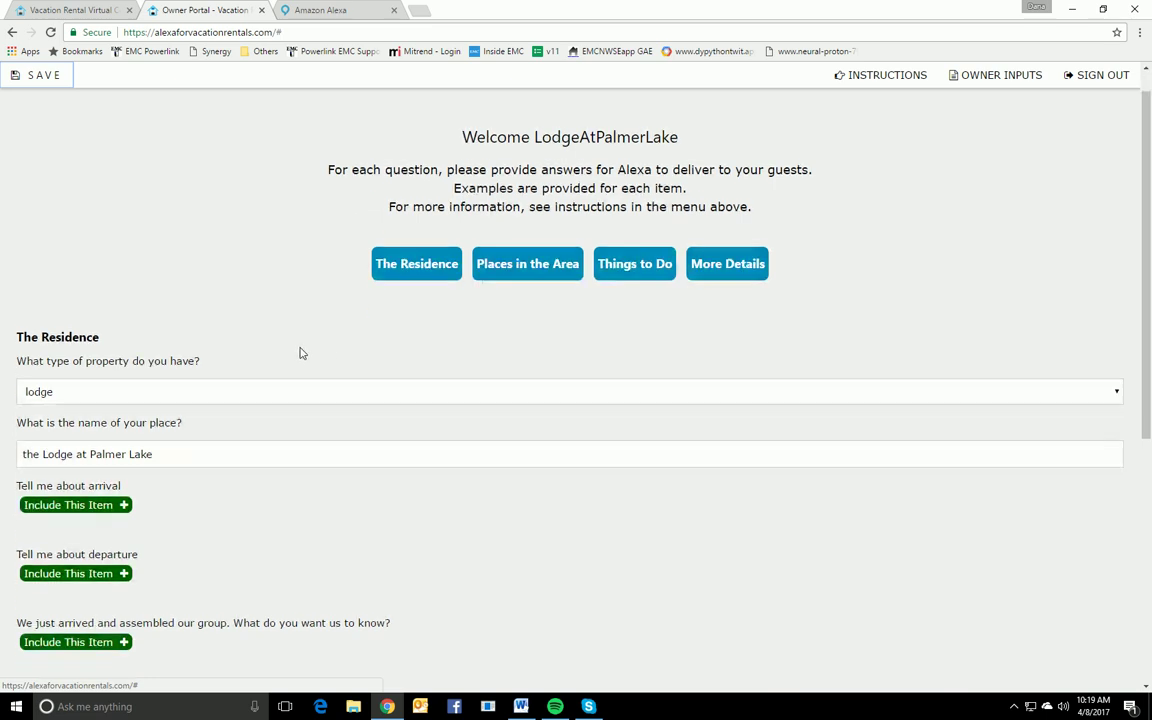
{"action": "scroll", "coordinate": [301, 352], "scroll_direction": "down", "scroll_amount": 1}
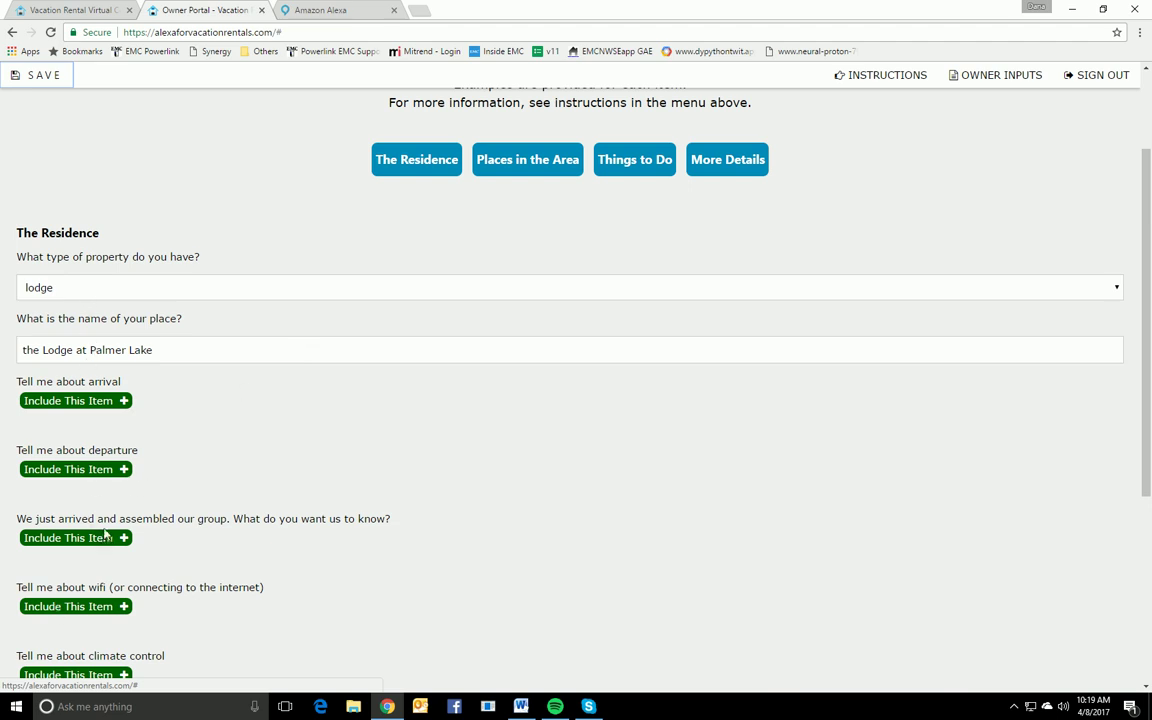
{"action": "scroll", "coordinate": [150, 512], "scroll_direction": "down", "scroll_amount": 1}
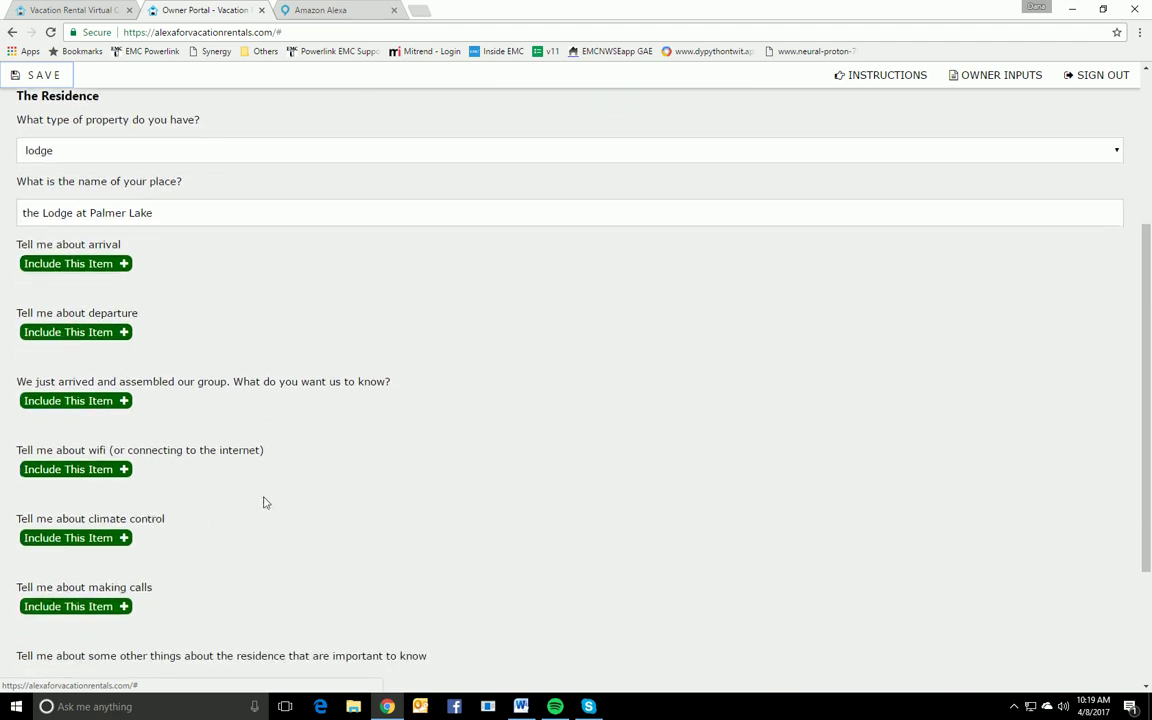
{"action": "scroll", "coordinate": [263, 501], "scroll_direction": "up", "scroll_amount": 1}
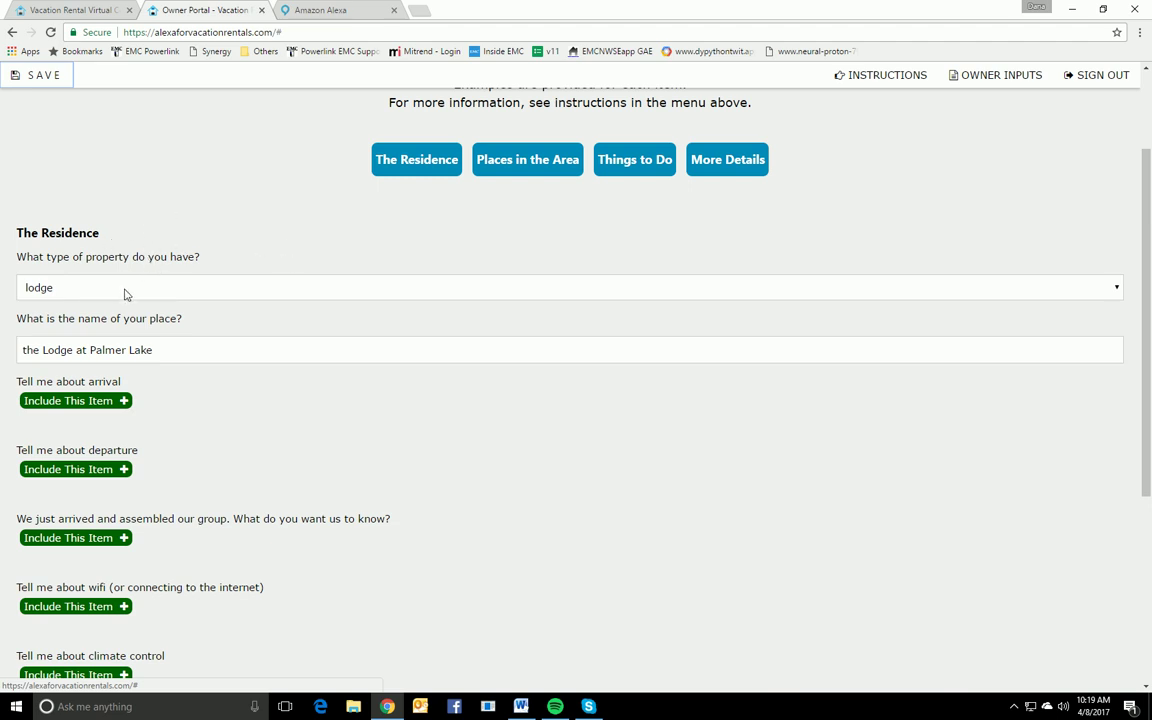
{"action": "left_click", "coordinate": [296, 290]}
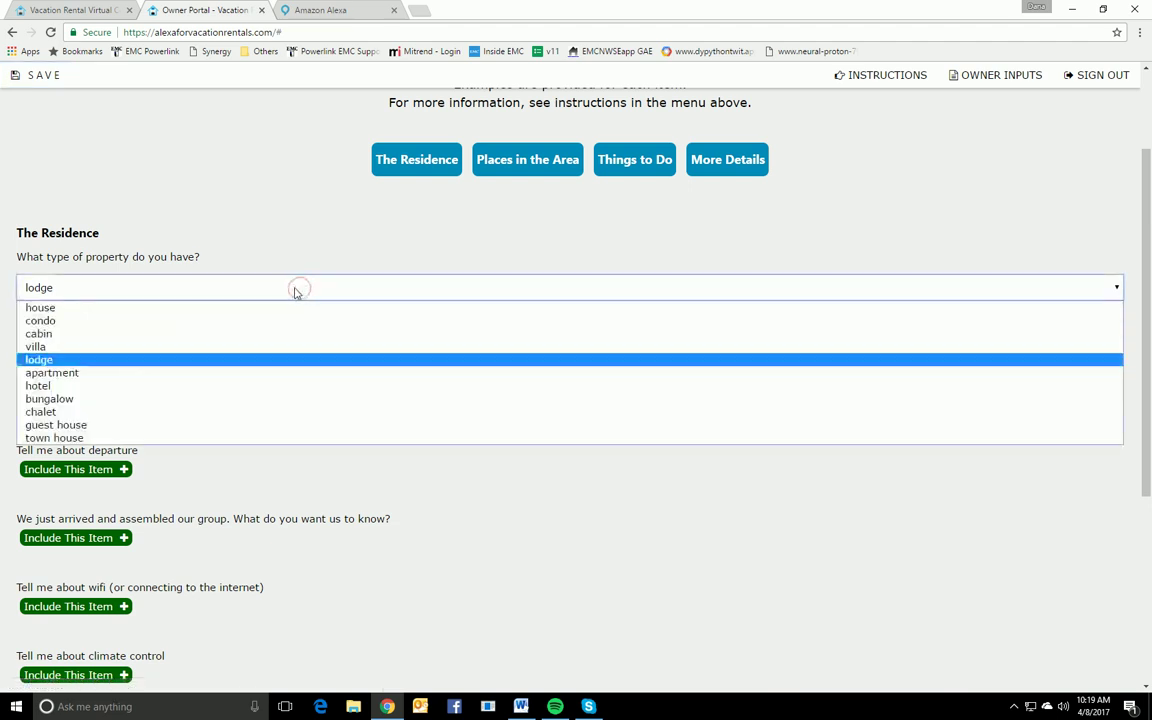
{"action": "left_click", "coordinate": [277, 334]}
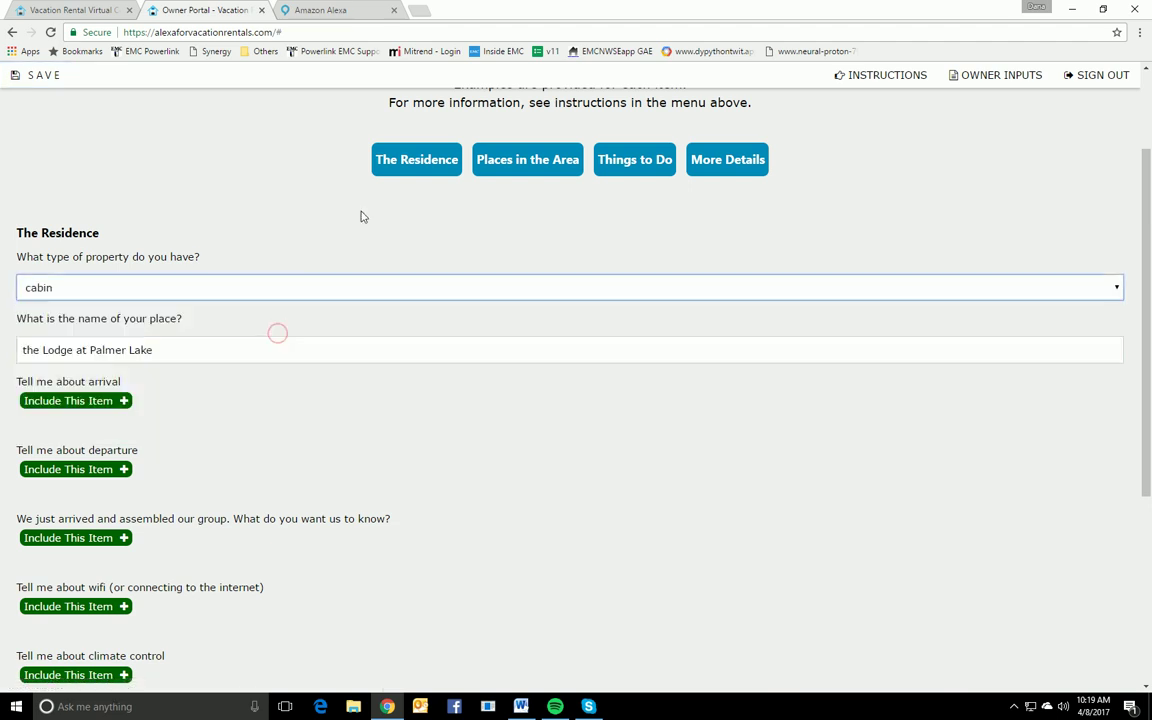
{"action": "double_click", "coordinate": [58, 350]}
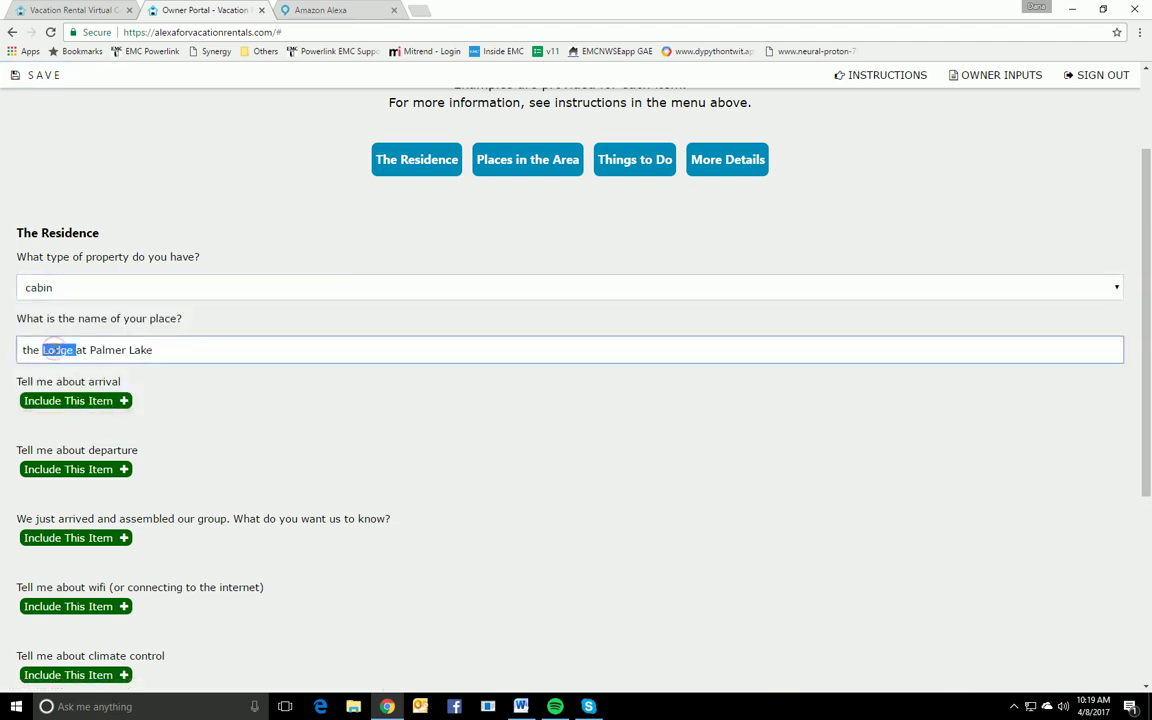
{"action": "type", "text": "Cabin"}
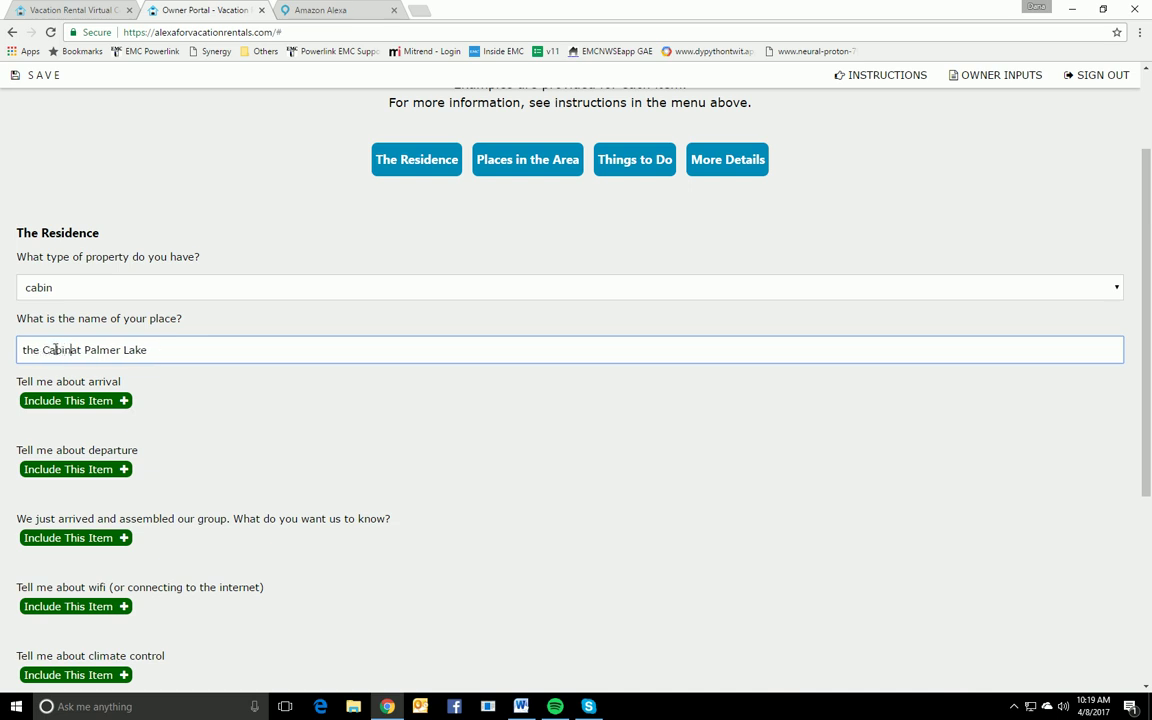
{"action": "left_click", "coordinate": [41, 80]}
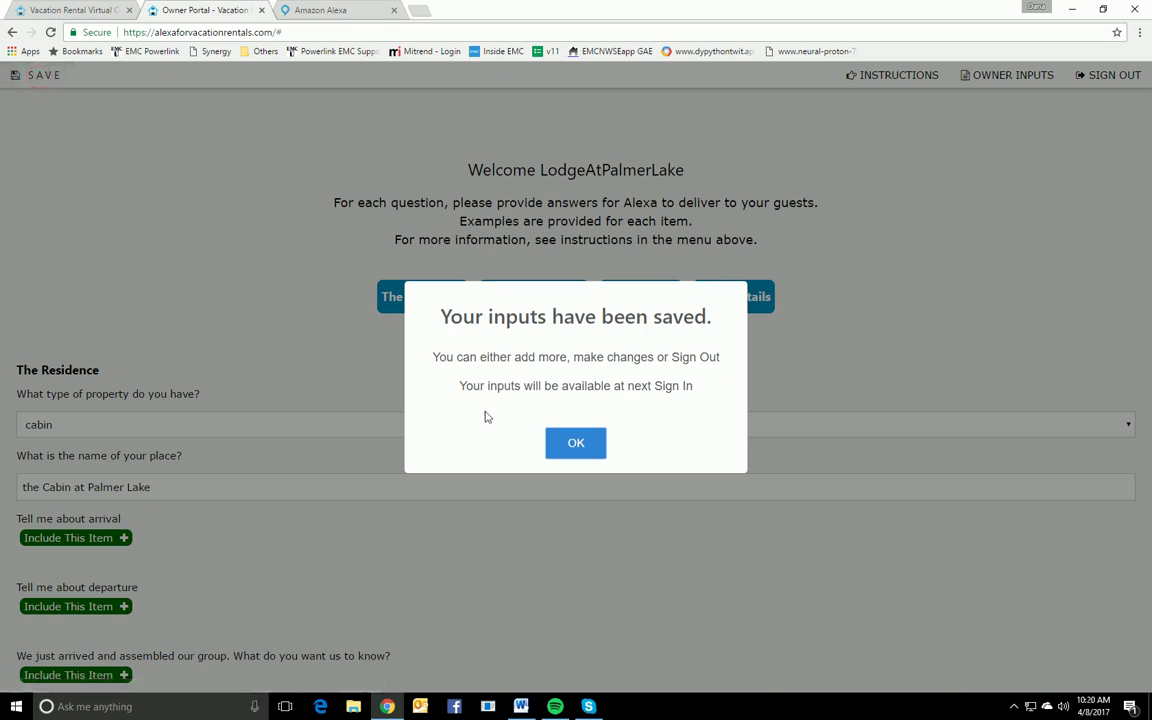
{"action": "left_click", "coordinate": [577, 444]}
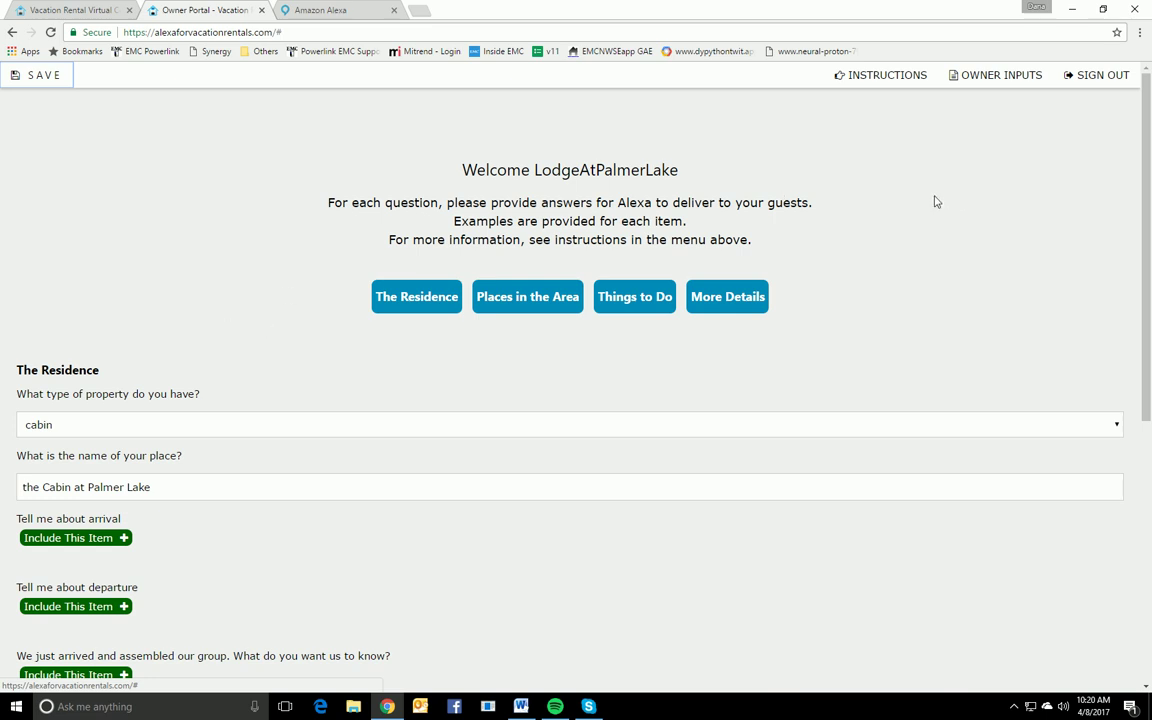
Step: Open the Owner Portal's Instructions page
{"action": "left_click", "coordinate": [886, 79]}
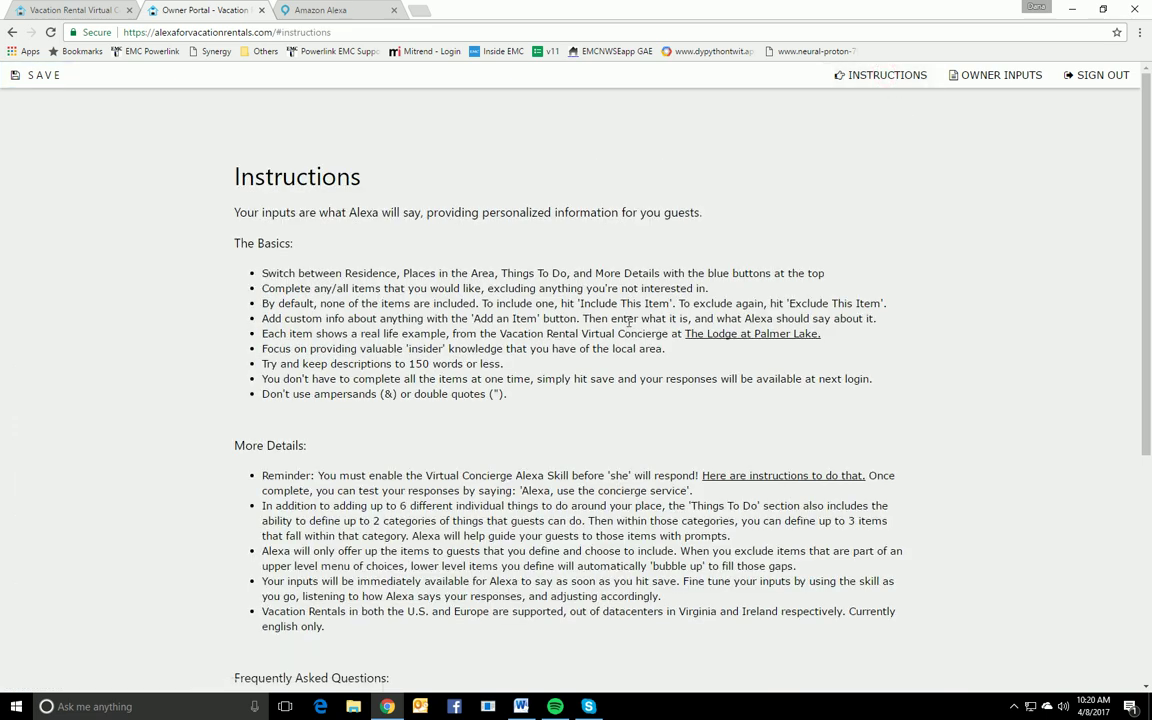
{"action": "scroll", "coordinate": [628, 322], "scroll_direction": "down", "scroll_amount": 5}
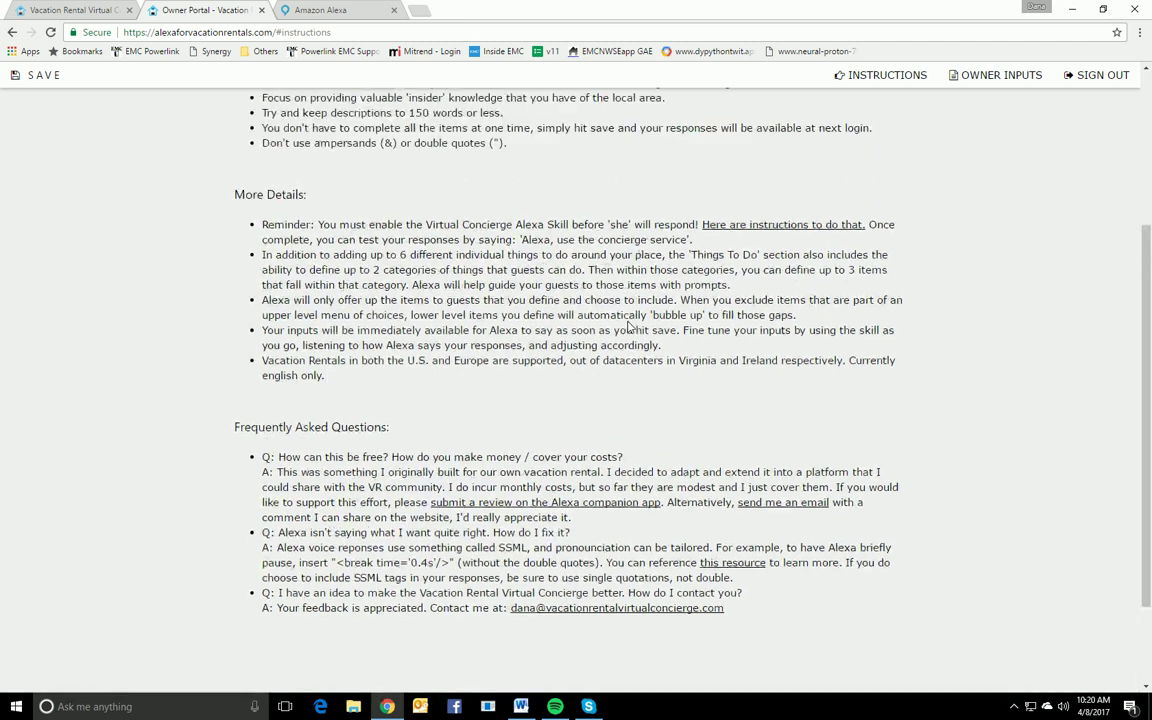
{"action": "scroll", "coordinate": [628, 322], "scroll_direction": "up", "scroll_amount": 3}
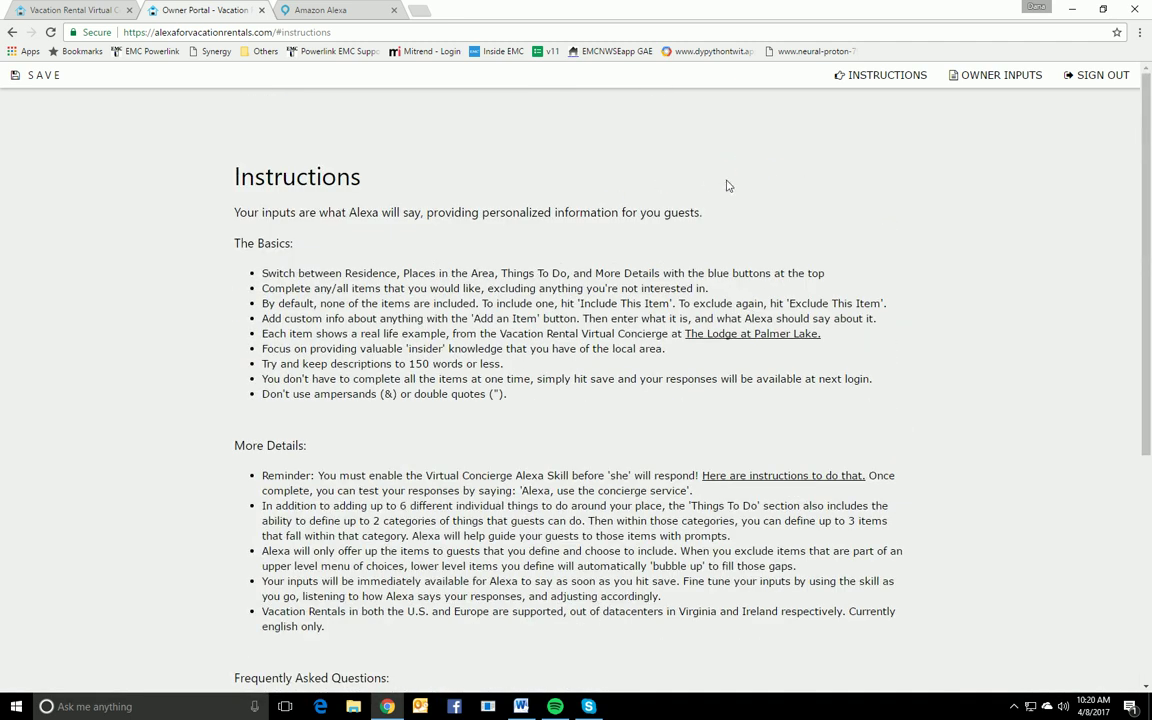
{"action": "left_click", "coordinate": [988, 80]}
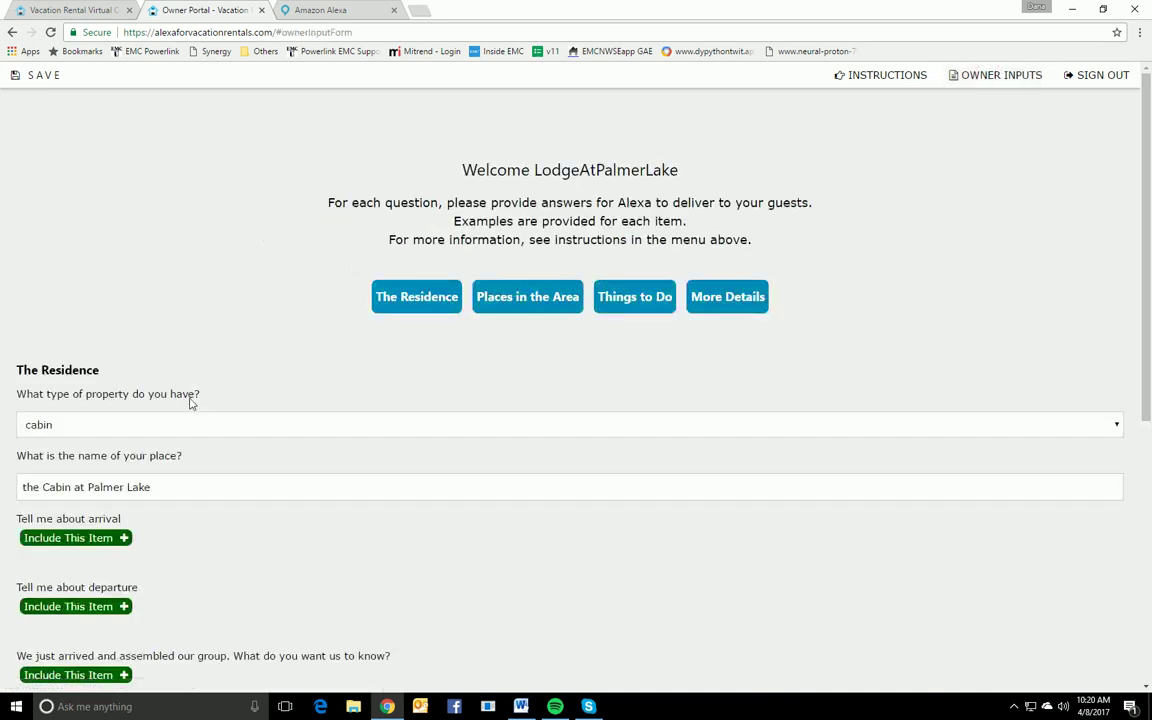
{"action": "scroll", "coordinate": [209, 420], "scroll_direction": "down", "scroll_amount": 2}
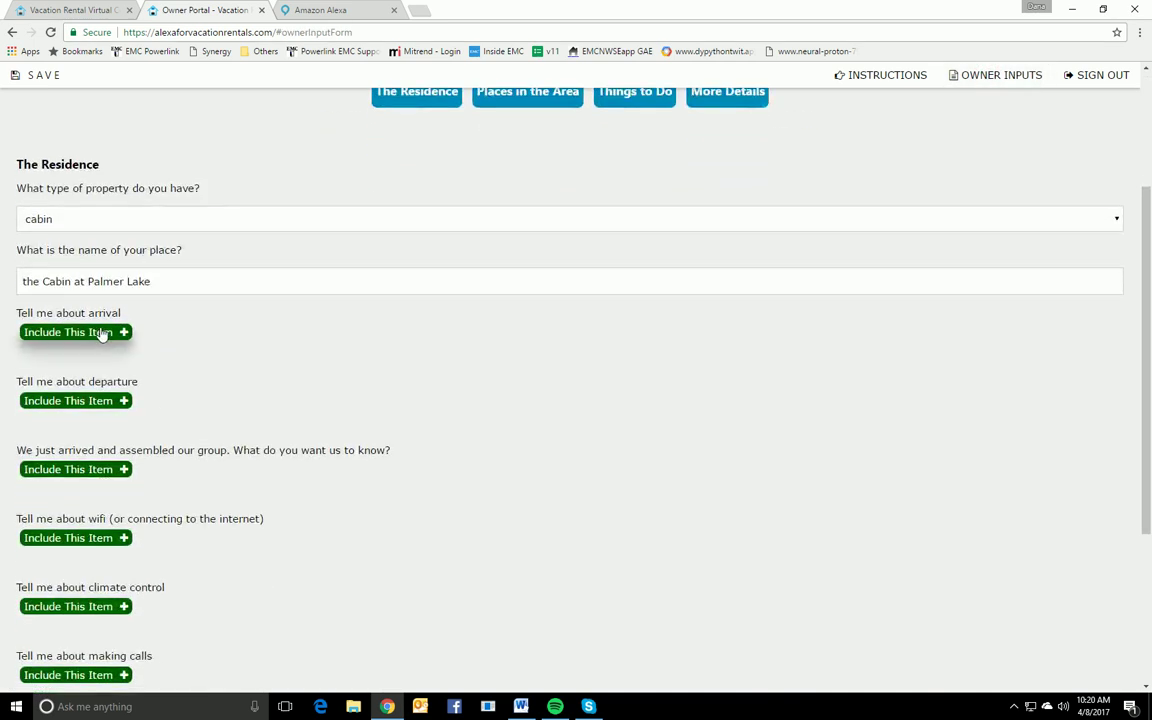